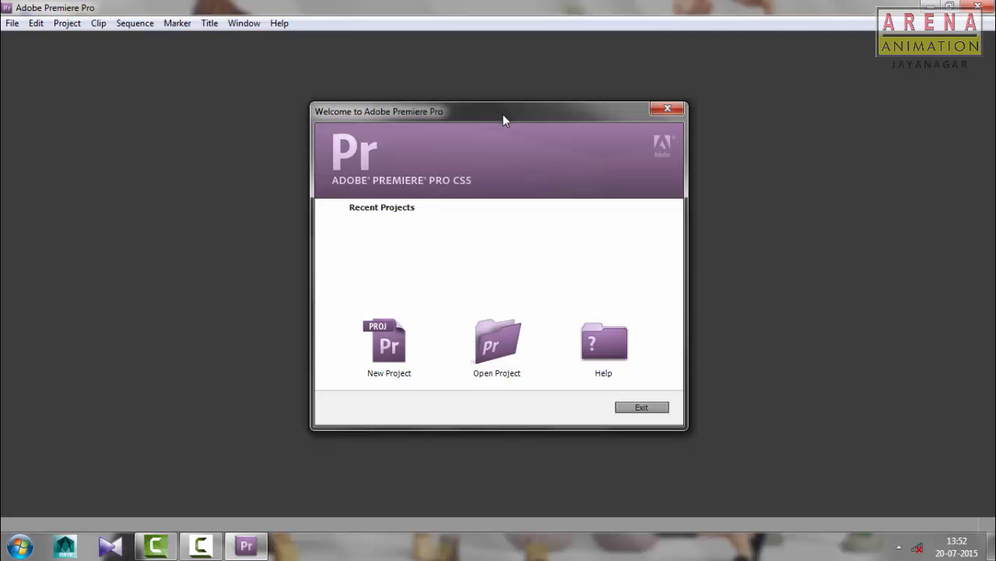
{"action": "left_click_drag", "start_coordinate": [501, 113], "coordinate": [503, 96]}
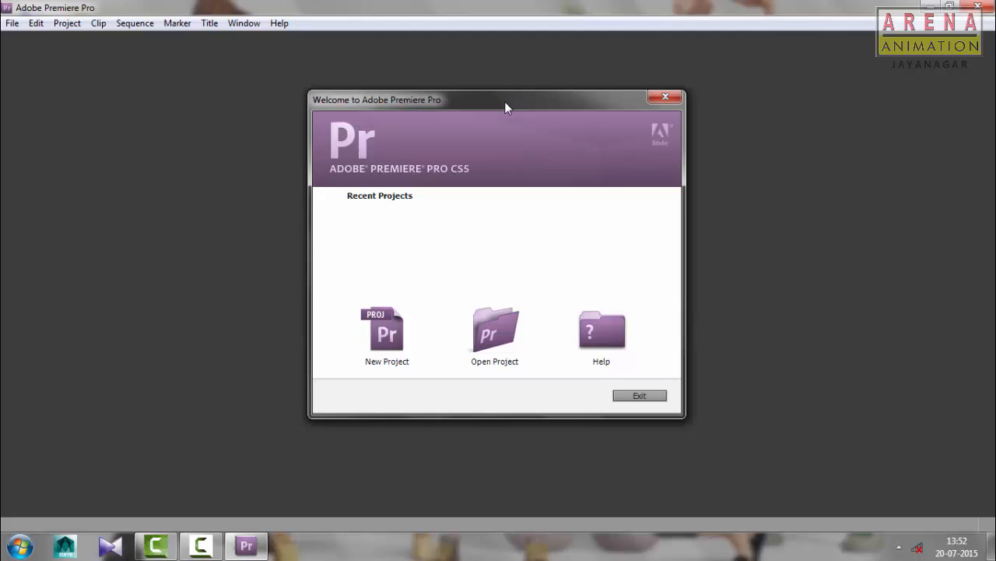
{"action": "left_click_drag", "start_coordinate": [505, 102], "coordinate": [509, 96]}
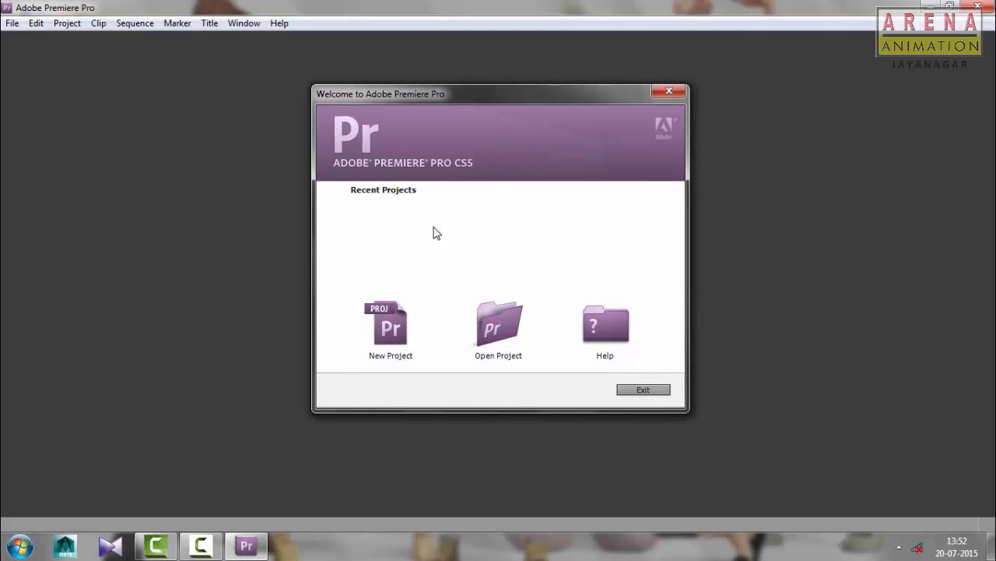
{"action": "left_click_drag", "start_coordinate": [431, 94], "coordinate": [429, 100]}
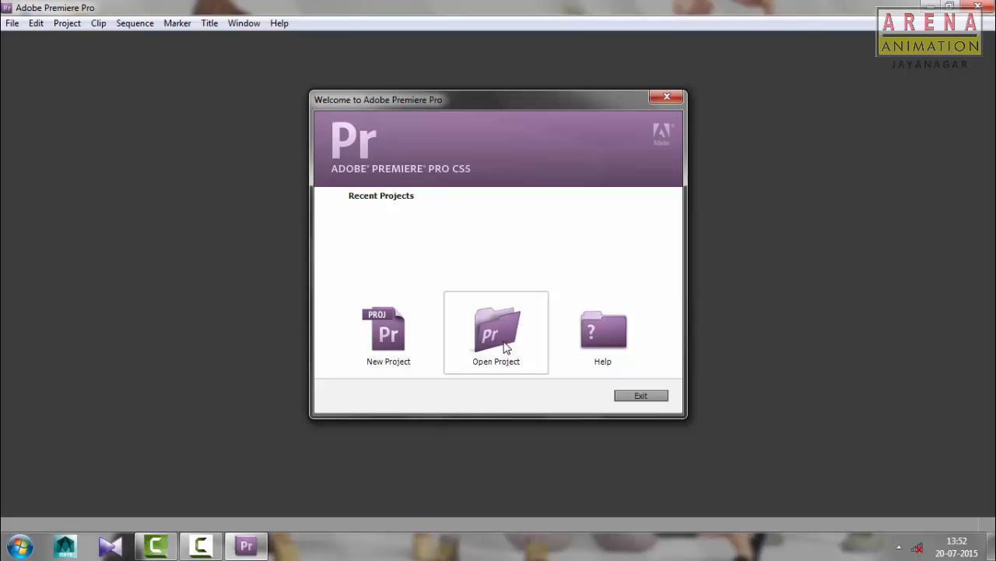
Create a new project named "intro" with the default general settings
{"action": "left_click", "coordinate": [386, 329]}
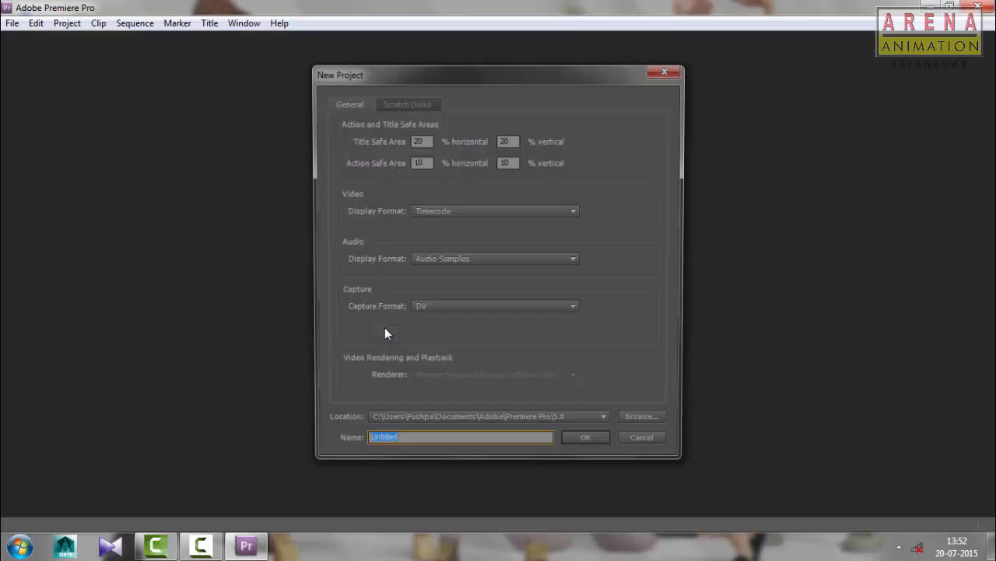
{"action": "left_click_drag", "start_coordinate": [461, 80], "coordinate": [469, 75]}
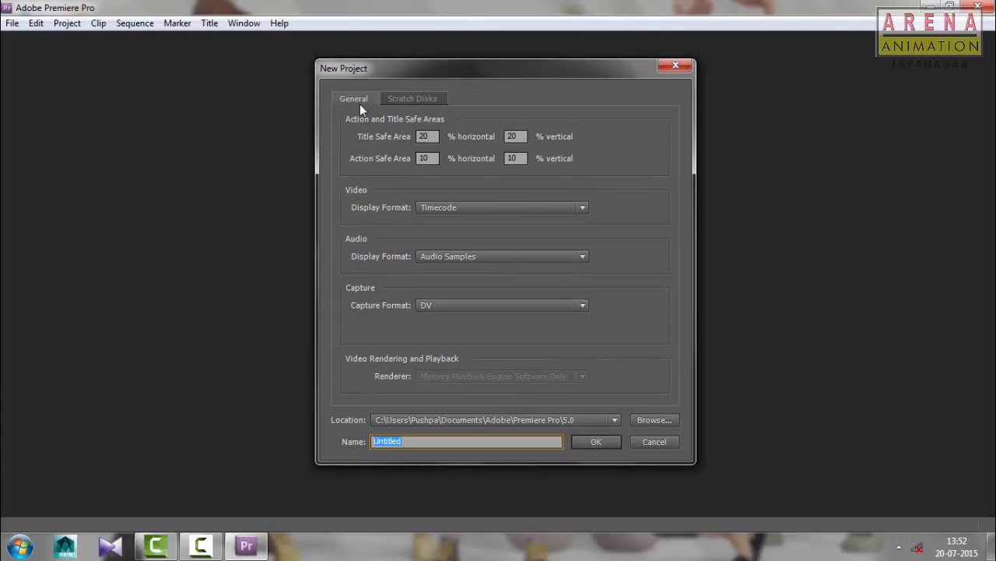
{"action": "left_click_drag", "start_coordinate": [351, 67], "coordinate": [345, 73]}
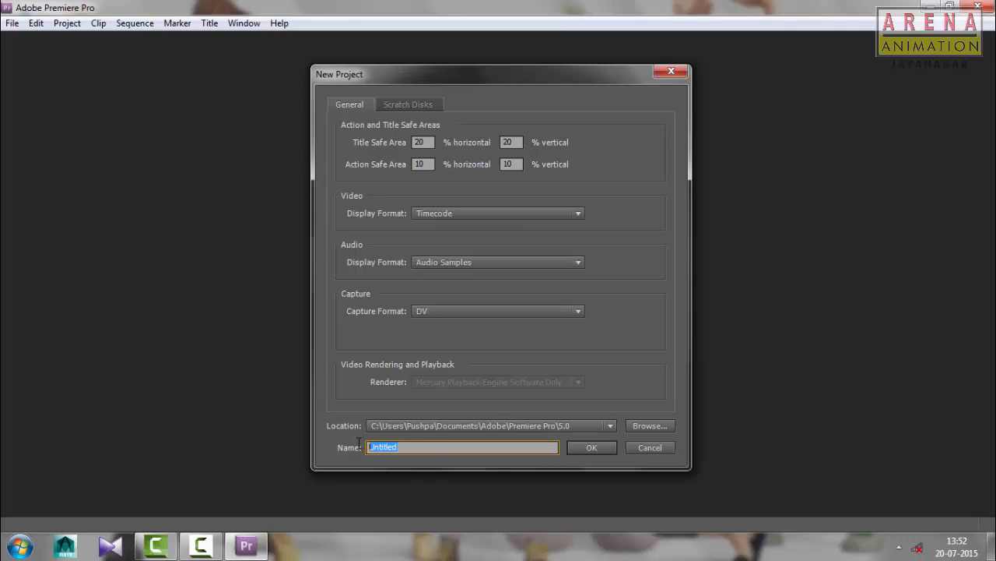
{"action": "type", "text": "intro"}
{"action": "left_click", "coordinate": [581, 448]}
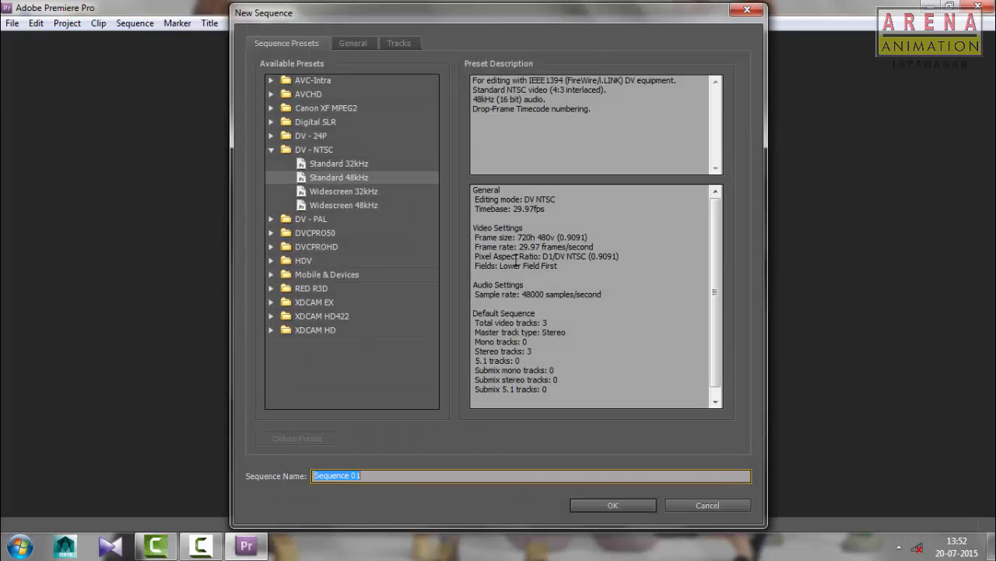
Create the project's first sequence using the DV - PAL Standard 48kHz preset, closing the Windows color scheme prompt along the way
{"action": "left_click_drag", "start_coordinate": [401, 16], "coordinate": [440, 18]}
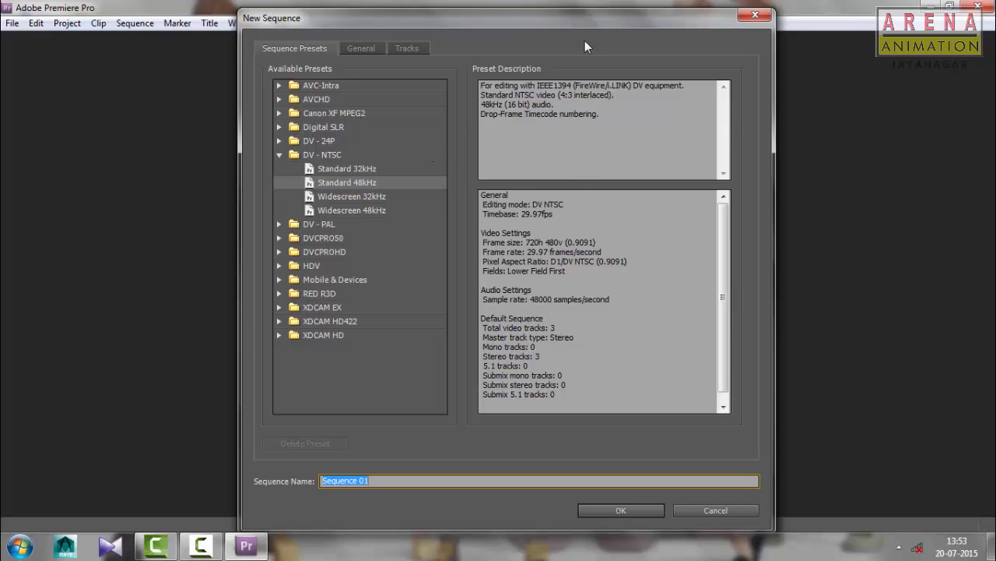
{"action": "left_click_drag", "start_coordinate": [559, 15], "coordinate": [564, 9]}
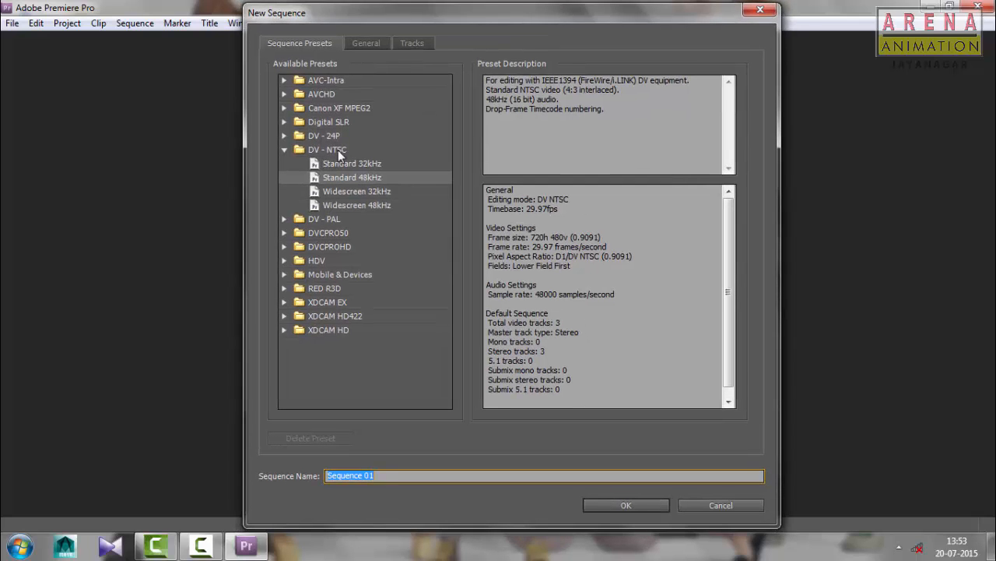
{"action": "left_click", "coordinate": [334, 221]}
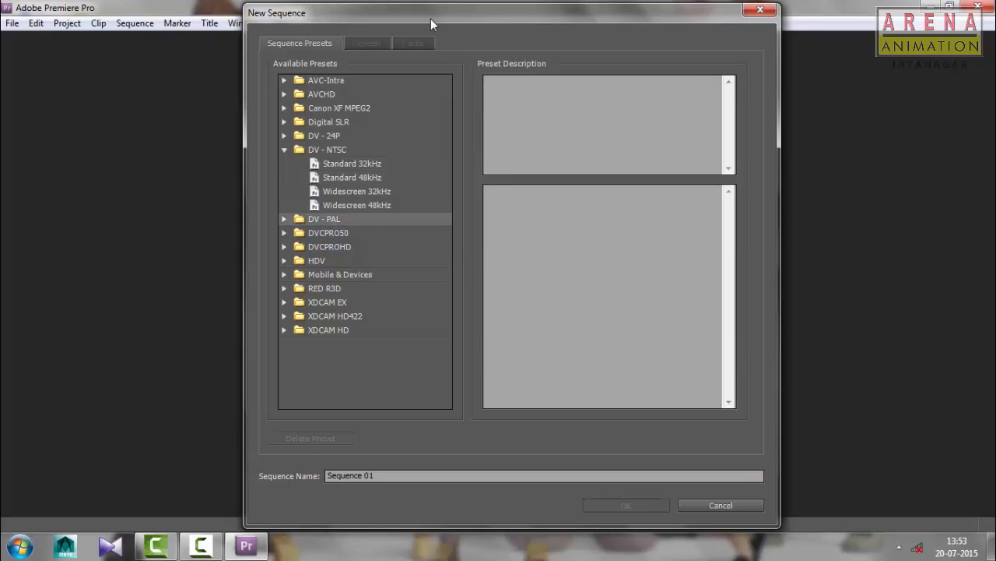
{"action": "mouse_move", "coordinate": [431, 19]}
{"action": "left_mouse_down"}
{"action": "mouse_move", "coordinate": [437, 35]}
{"action": "mouse_move", "coordinate": [438, 24]}
{"action": "left_mouse_up"}
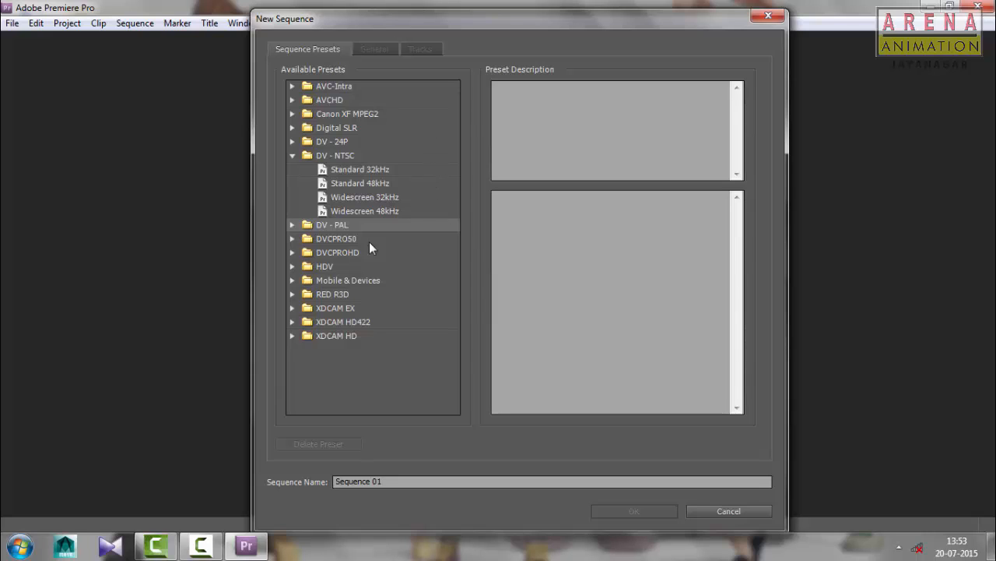
{"action": "left_click", "coordinate": [292, 225]}
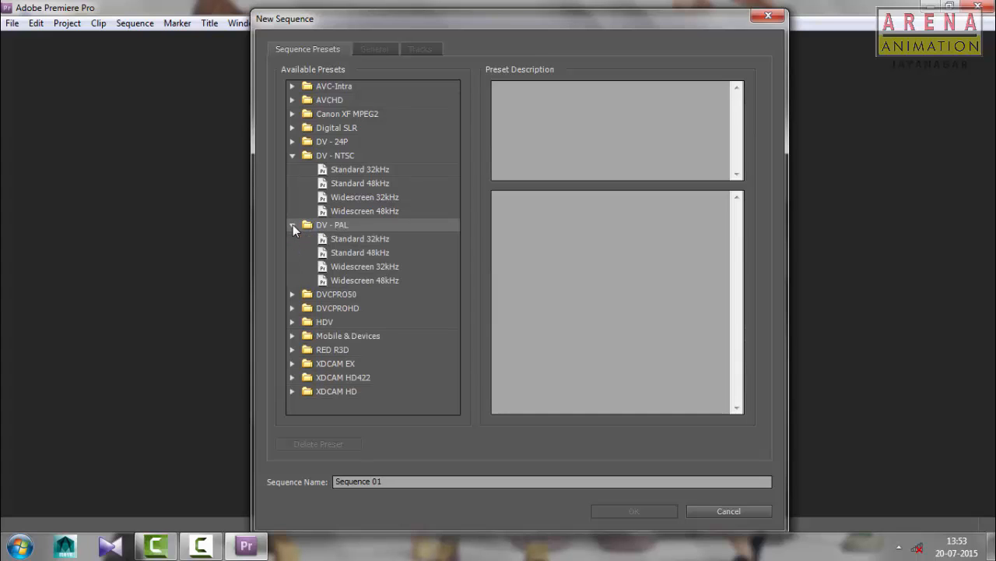
{"action": "left_click", "coordinate": [355, 252]}
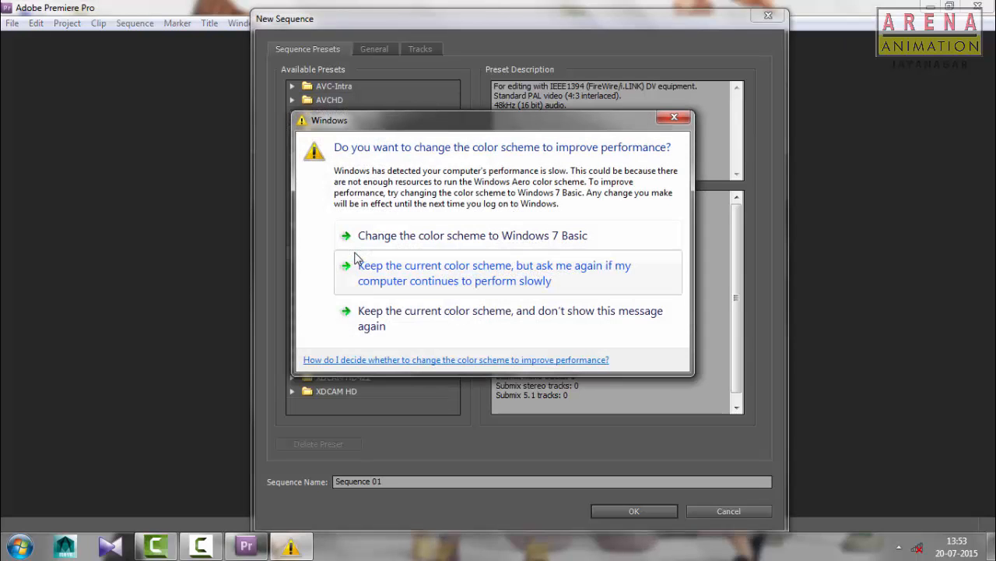
{"action": "left_click", "coordinate": [673, 119]}
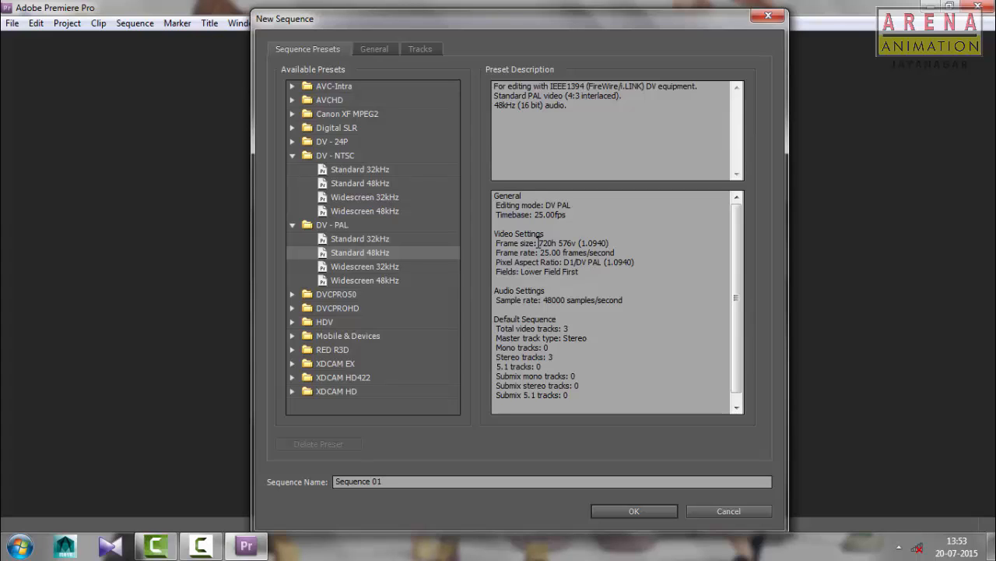
{"action": "left_click_drag", "start_coordinate": [538, 243], "coordinate": [581, 240]}
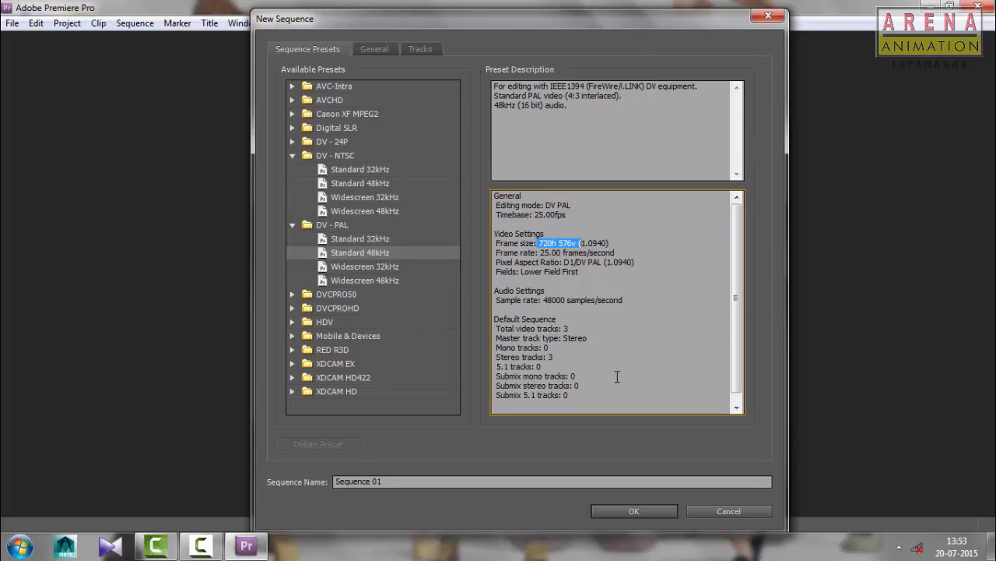
{"action": "left_click", "coordinate": [633, 510]}
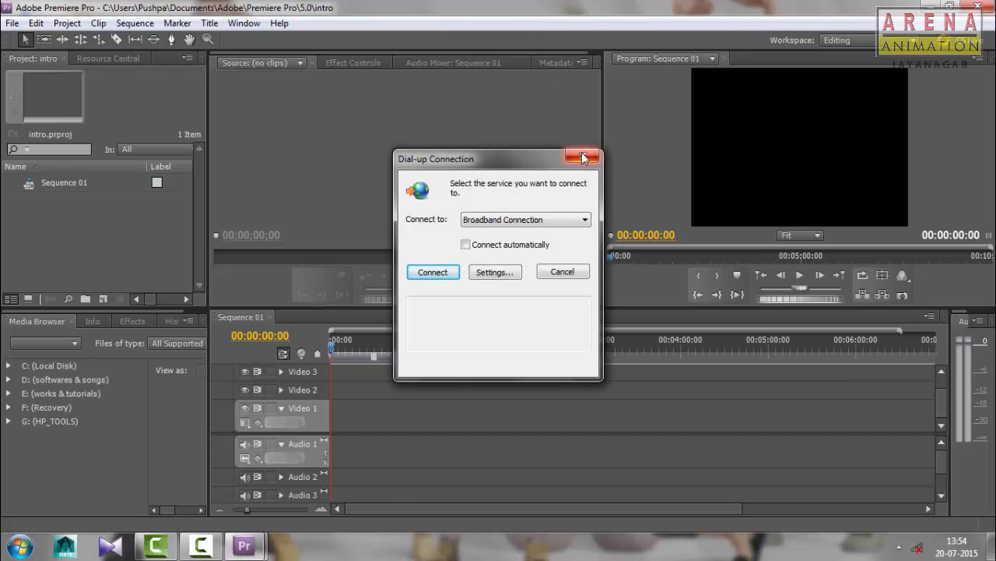
Dismiss the dial-up connection window and the Windows color scheme prompt without changing any settings
{"action": "left_click", "coordinate": [583, 157]}
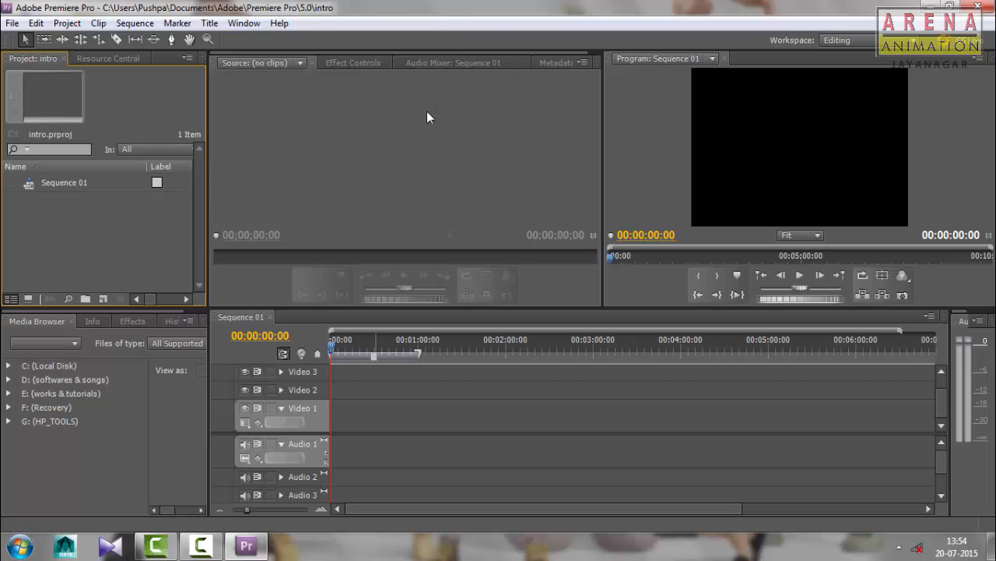
{"action": "left_click", "coordinate": [647, 122]}
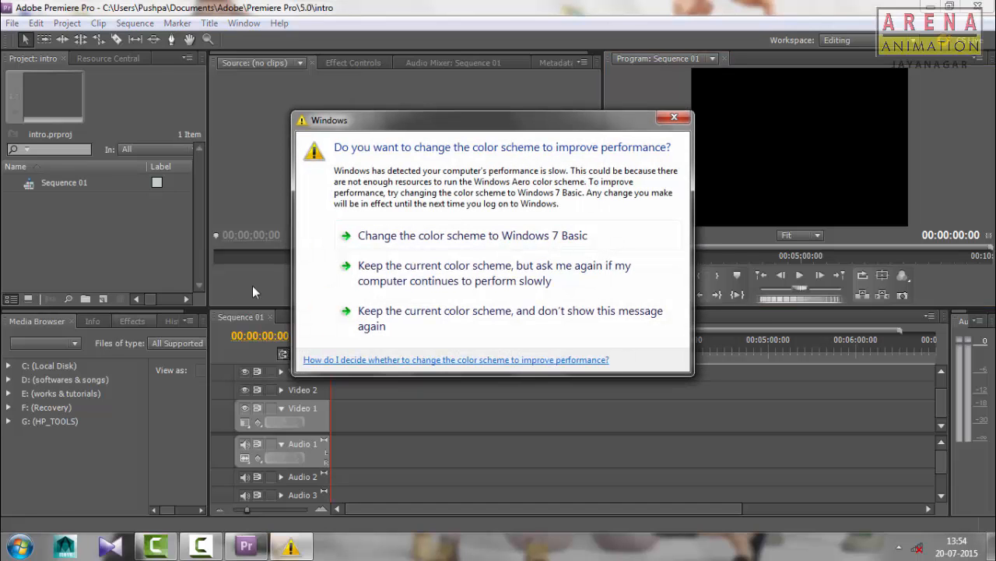
{"action": "left_click", "coordinate": [674, 118]}
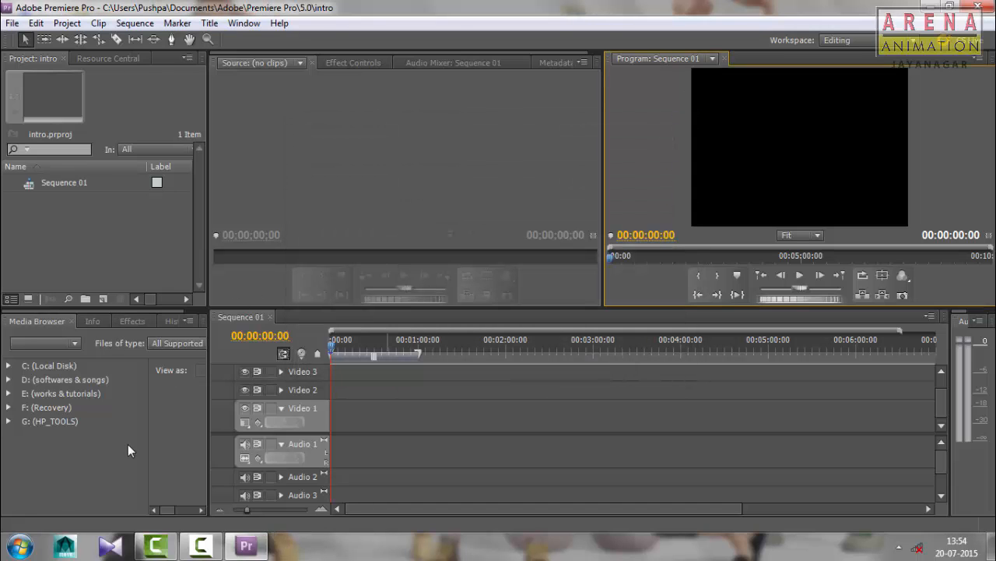
Display the available effects and make the Sequence 01 timeline active
{"action": "left_click", "coordinate": [125, 320]}
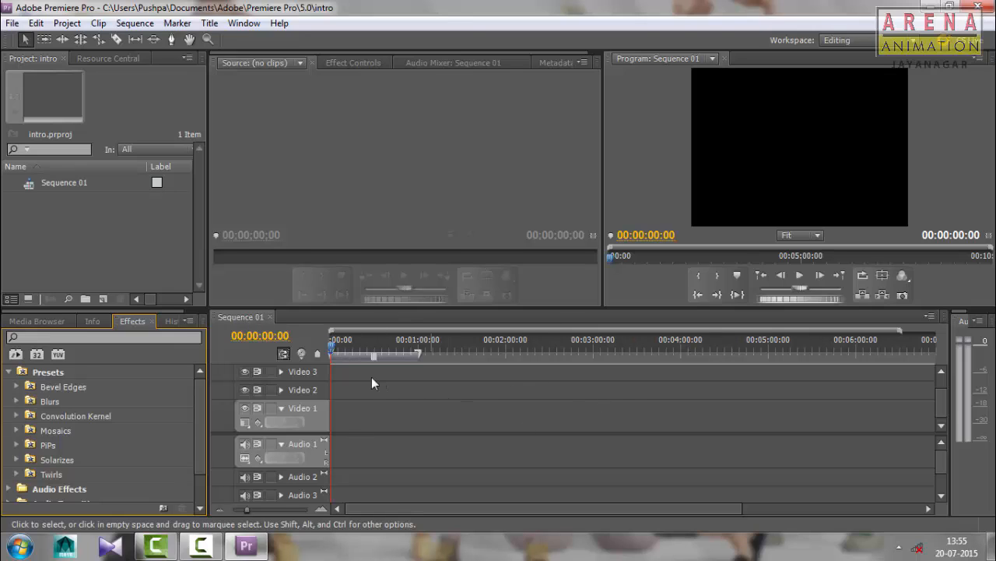
{"action": "mouse_move", "coordinate": [945, 399]}
{"action": "left_mouse_down"}
{"action": "mouse_move", "coordinate": [948, 390]}
{"action": "mouse_move", "coordinate": [946, 403]}
{"action": "left_mouse_up"}
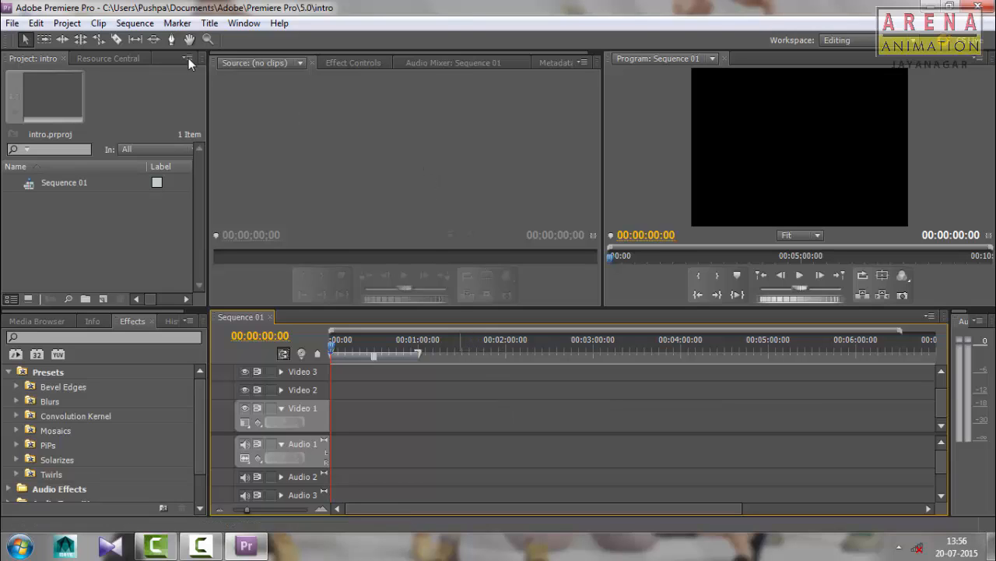
{"action": "left_click", "coordinate": [135, 25]}
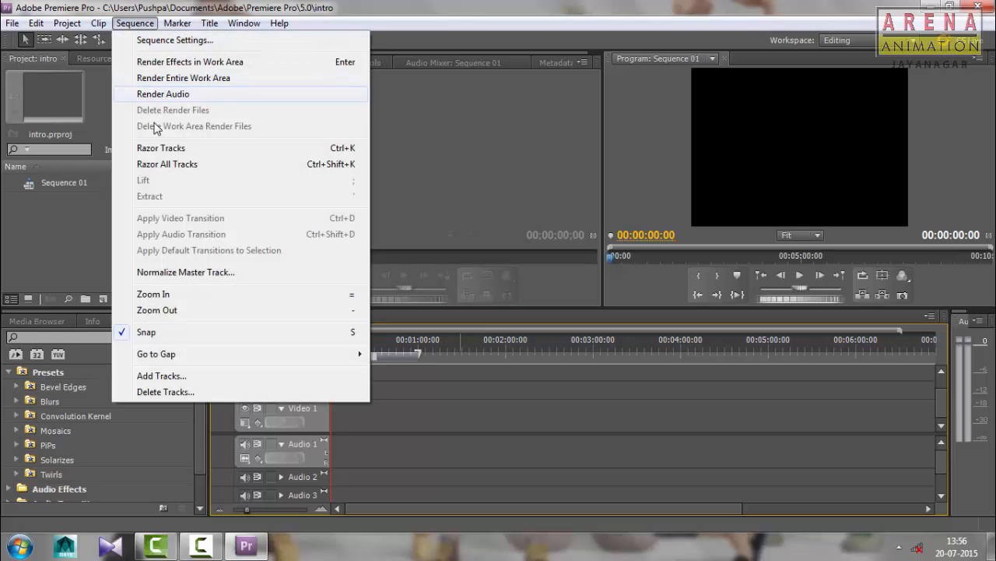
{"action": "left_click", "coordinate": [180, 377]}
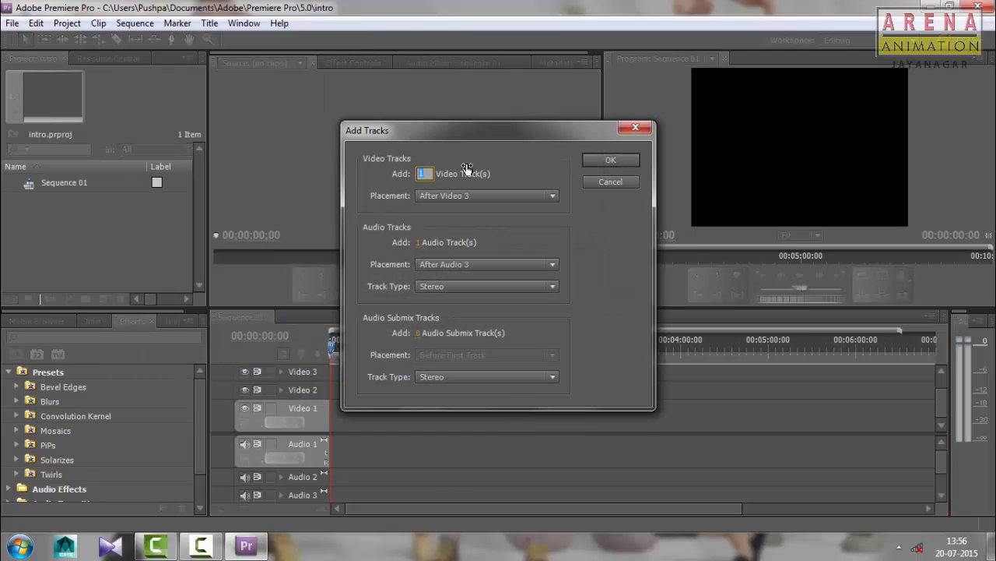
{"action": "left_click_drag", "start_coordinate": [450, 136], "coordinate": [472, 148]}
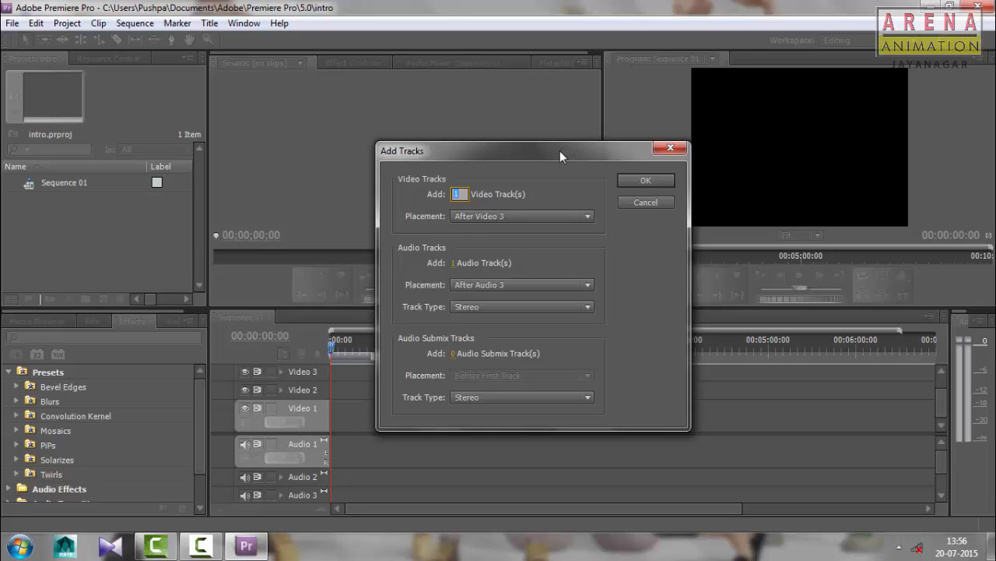
{"action": "left_click_drag", "start_coordinate": [560, 151], "coordinate": [534, 176]}
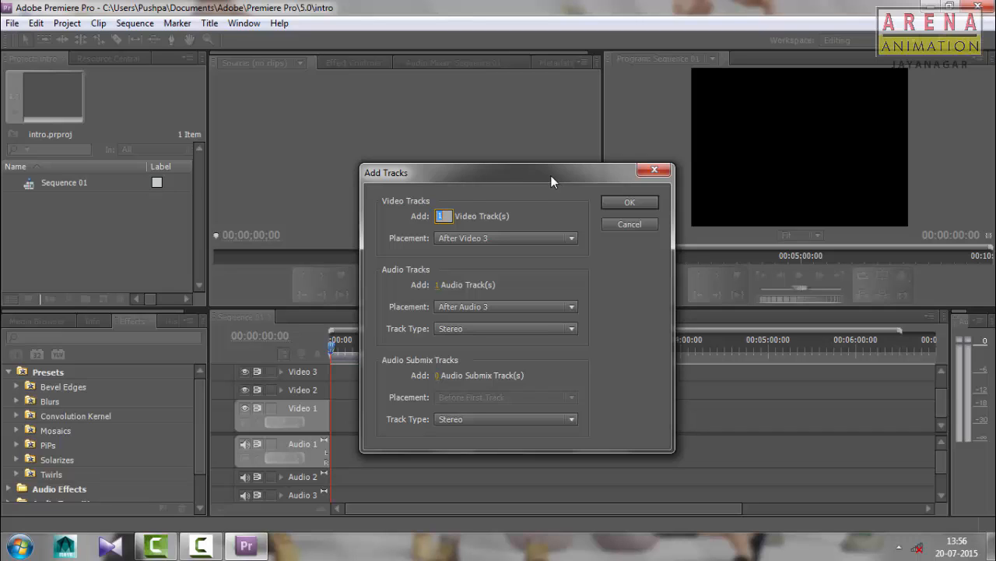
{"action": "left_click_drag", "start_coordinate": [549, 176], "coordinate": [522, 158]}
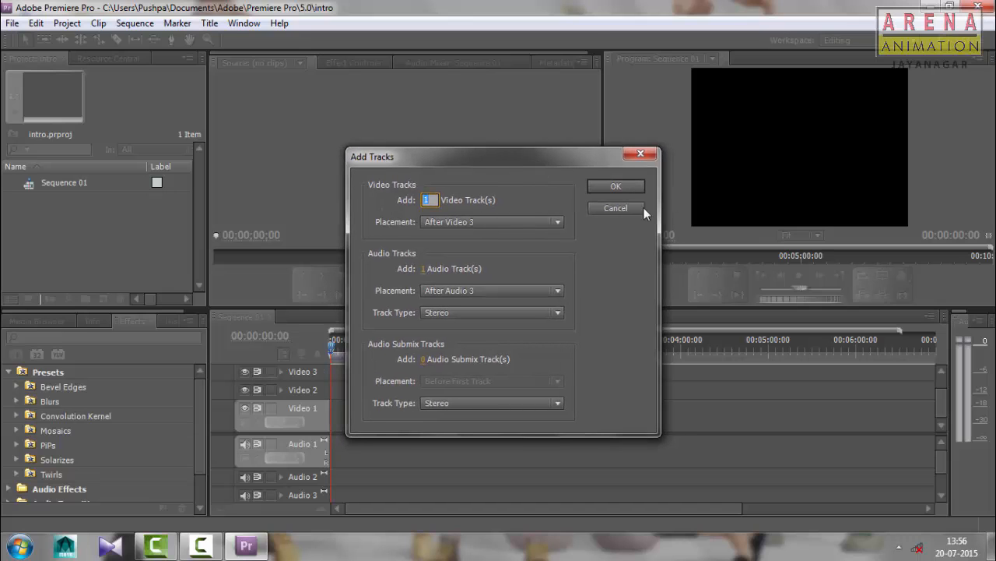
{"action": "left_click", "coordinate": [594, 204]}
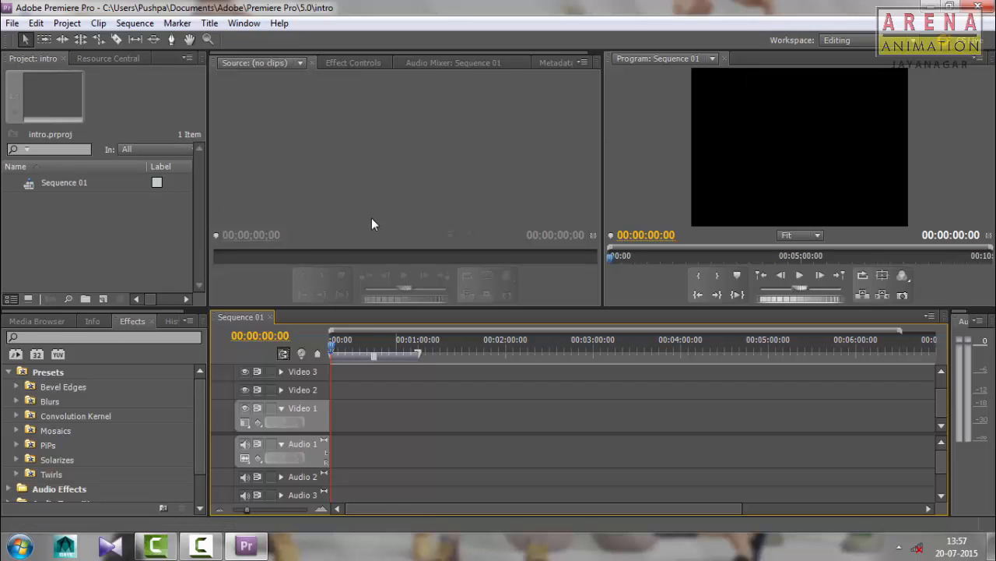
Reset the current Editing workspace to its original layout
{"action": "left_click", "coordinate": [245, 24]}
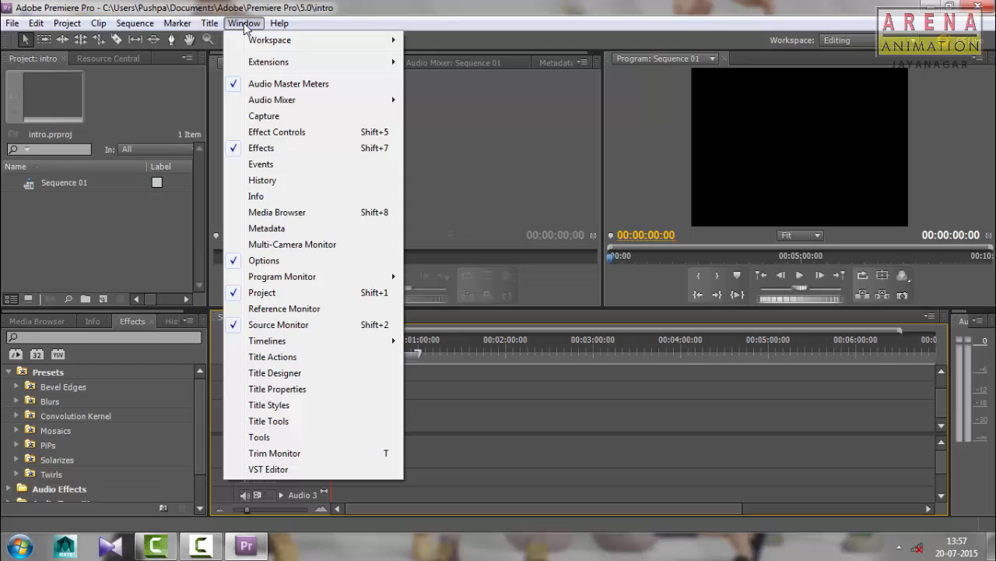
{"action": "mouse_move", "coordinate": [247, 43]}
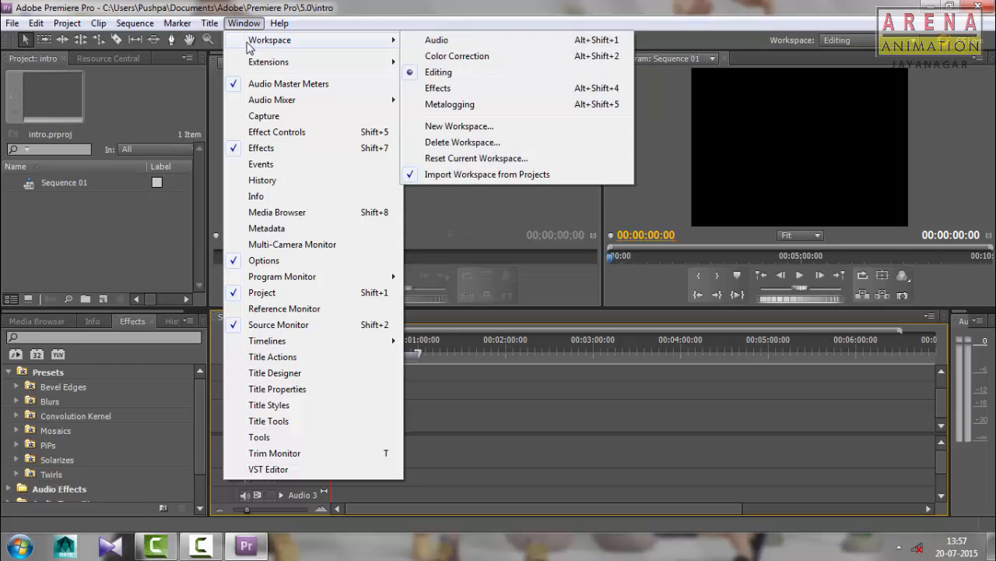
{"action": "left_click", "coordinate": [493, 159]}
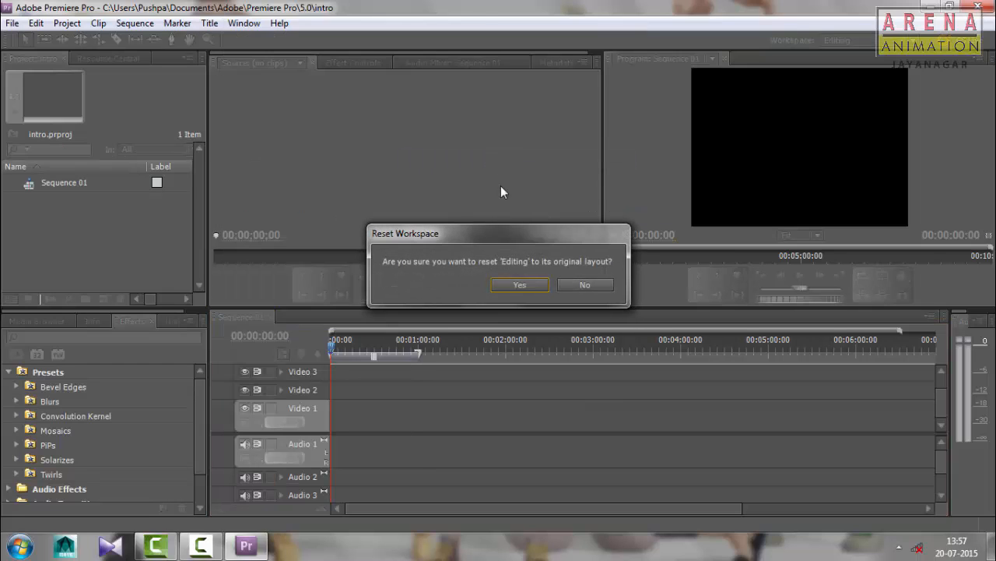
{"action": "left_click", "coordinate": [522, 286]}
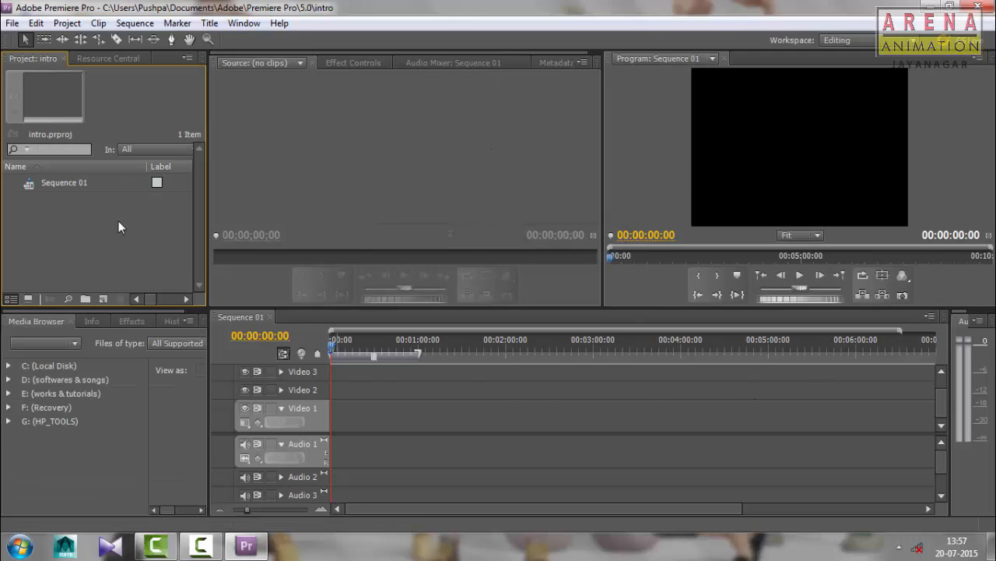
Display the effect controls and dismiss the Windows color scheme prompt
{"action": "left_click", "coordinate": [352, 63]}
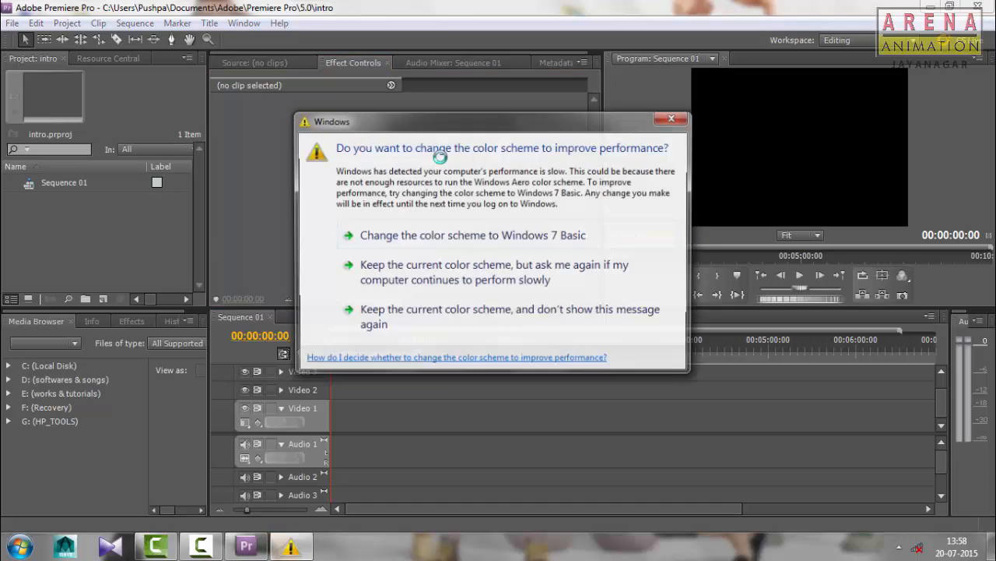
{"action": "left_click", "coordinate": [674, 119]}
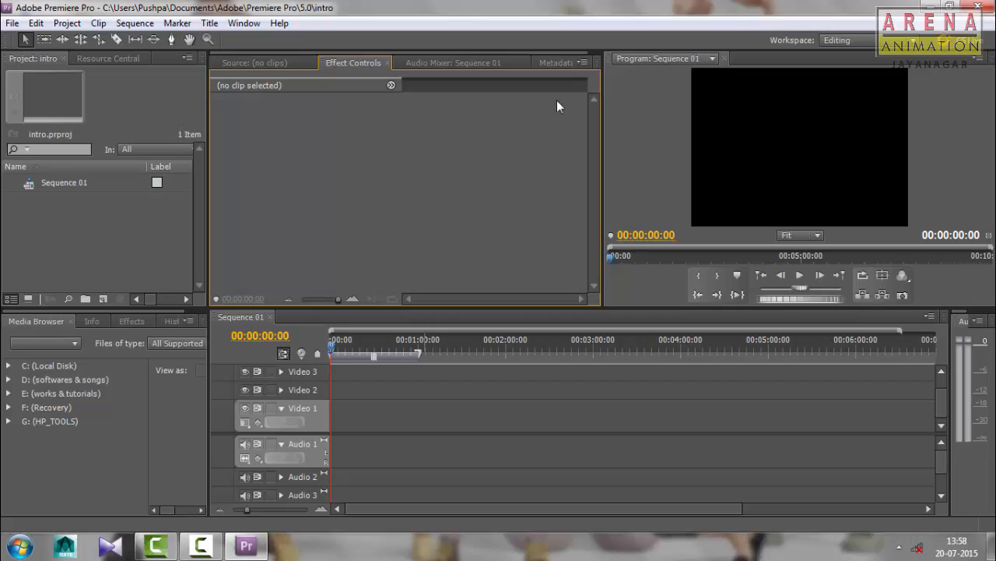
{"action": "left_click", "coordinate": [13, 24]}
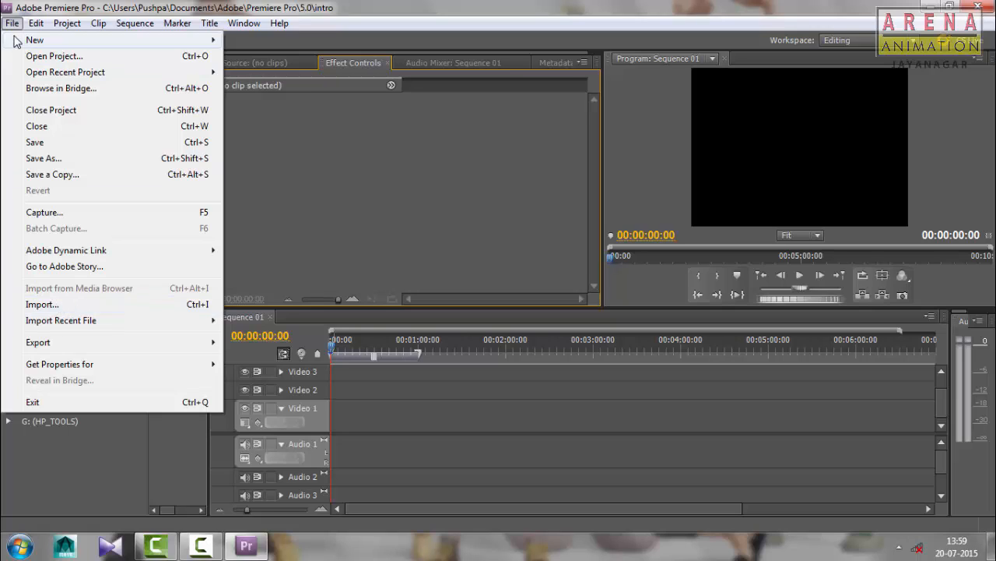
{"action": "left_click", "coordinate": [540, 100]}
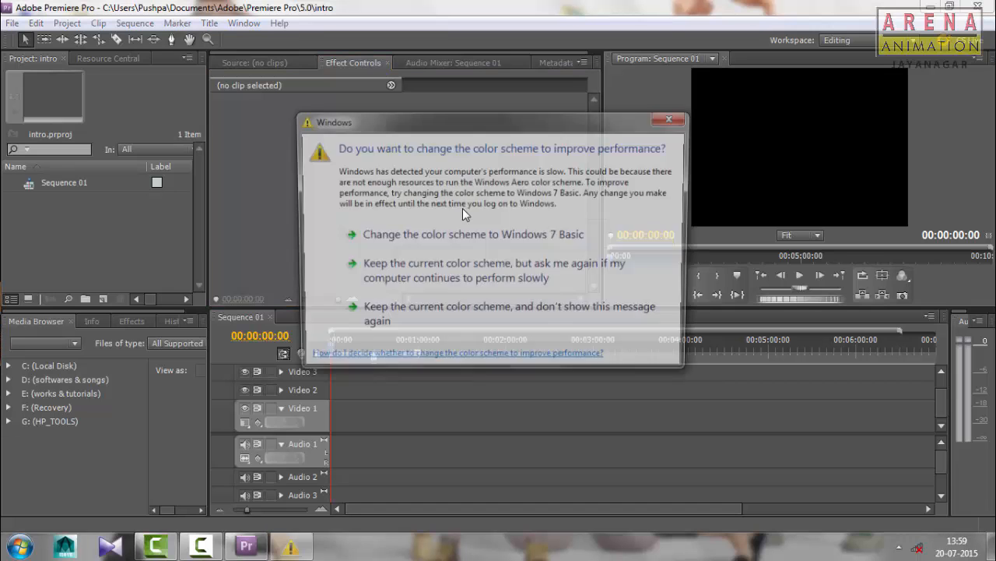
Close the Windows color scheme prompt and start a media import, browsing to the Sample Pictures folder in the Pictures library
{"action": "left_click", "coordinate": [674, 118]}
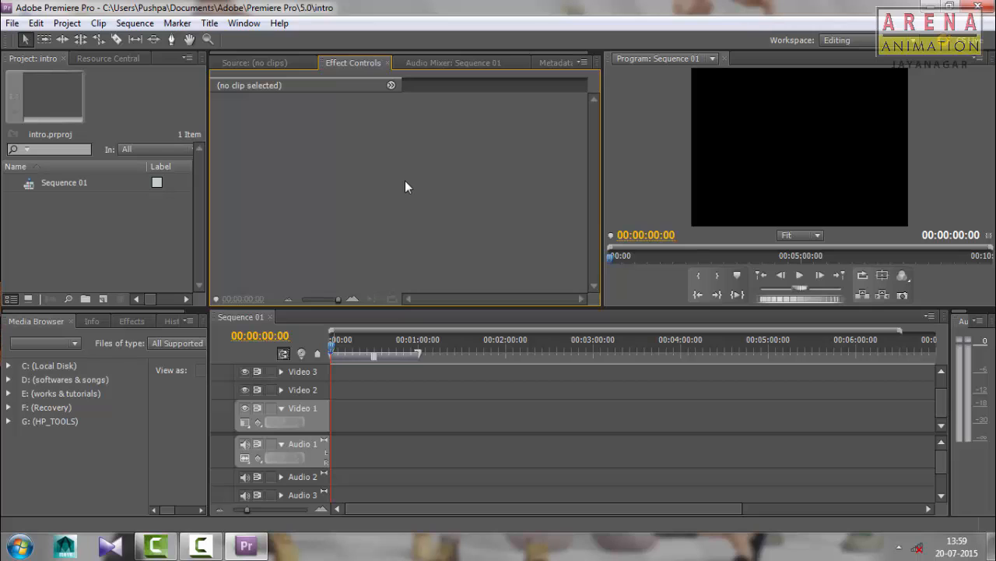
{"action": "left_click", "coordinate": [13, 24]}
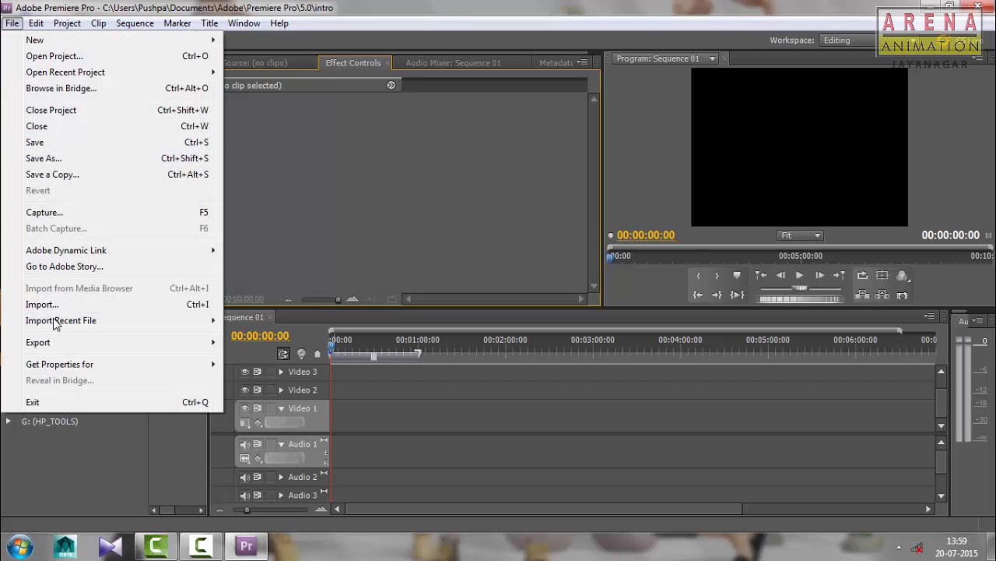
{"action": "left_click", "coordinate": [56, 306]}
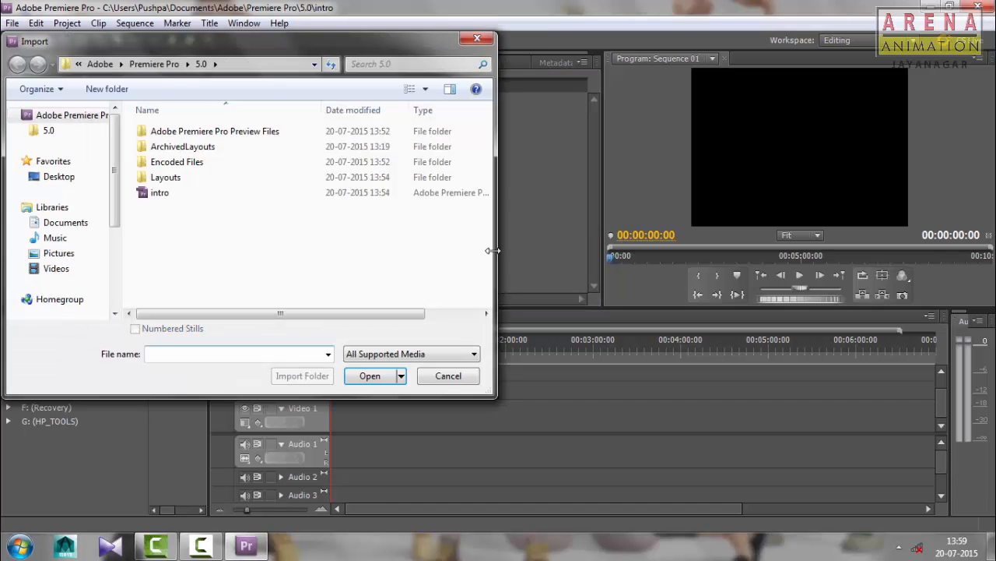
{"action": "left_click_drag", "start_coordinate": [257, 42], "coordinate": [552, 89]}
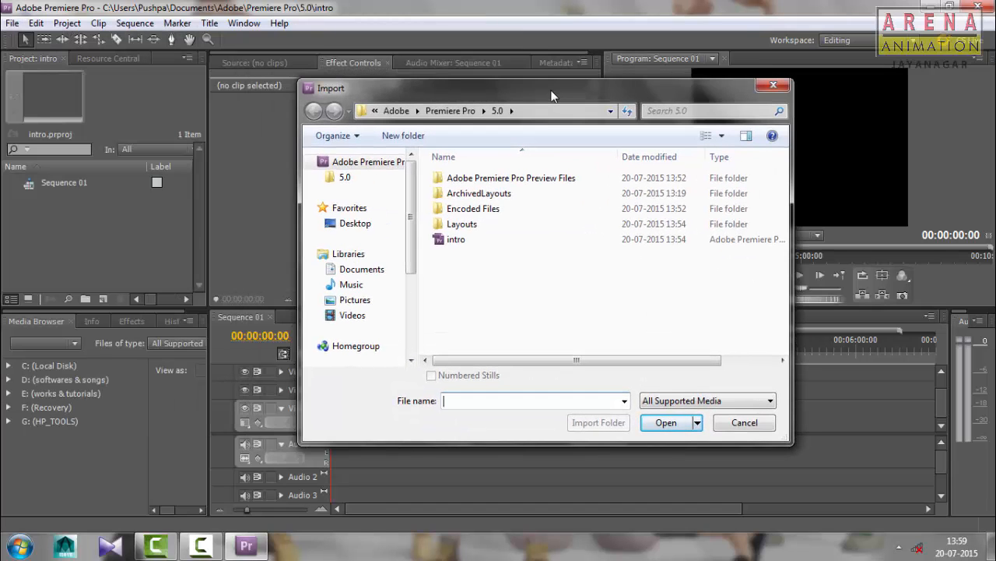
{"action": "left_click", "coordinate": [355, 299]}
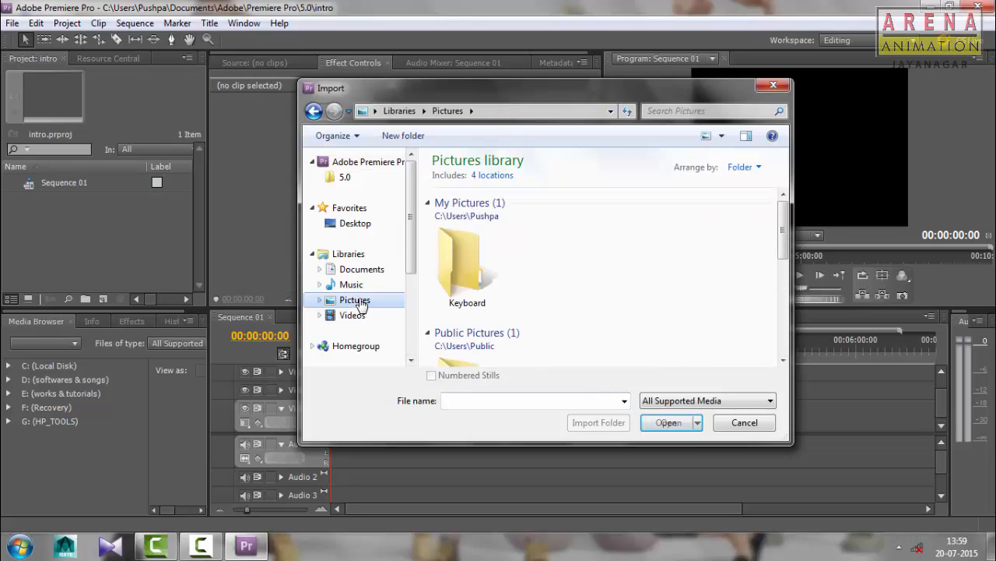
{"action": "left_click_drag", "start_coordinate": [784, 204], "coordinate": [794, 269]}
{"action": "left_click", "coordinate": [470, 259]}
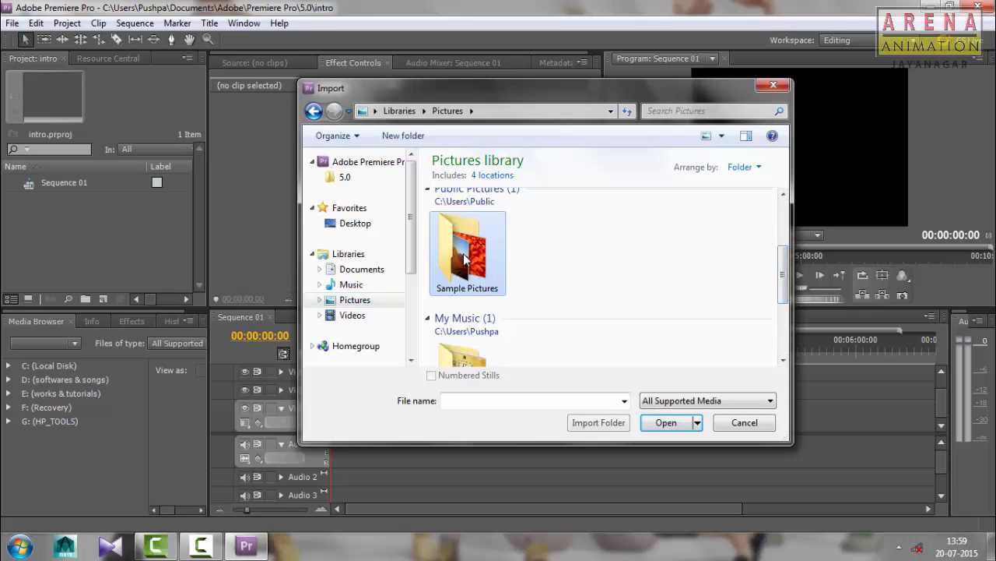
{"action": "left_click_drag", "start_coordinate": [506, 89], "coordinate": [477, 82]}
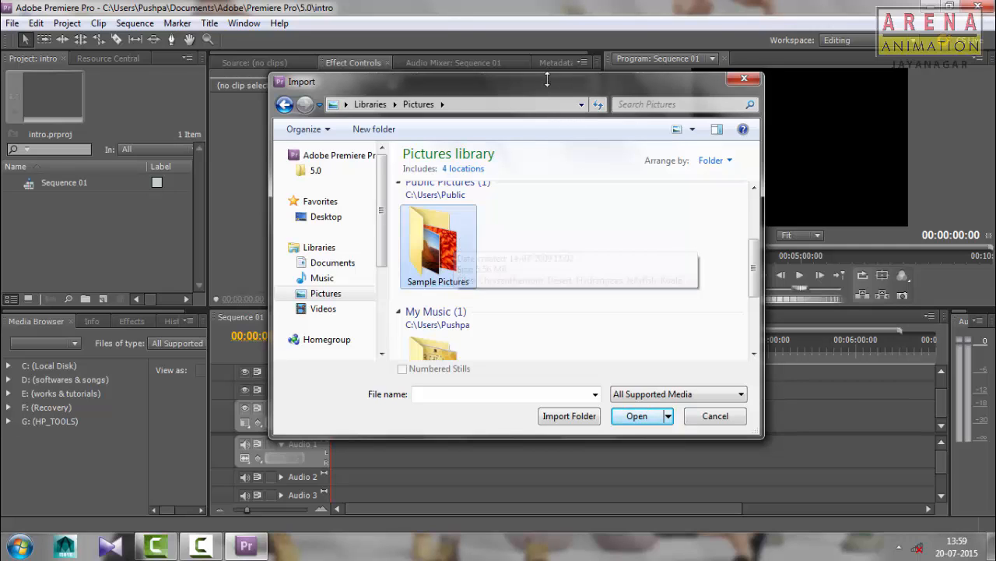
{"action": "left_click_drag", "start_coordinate": [545, 86], "coordinate": [482, 32]}
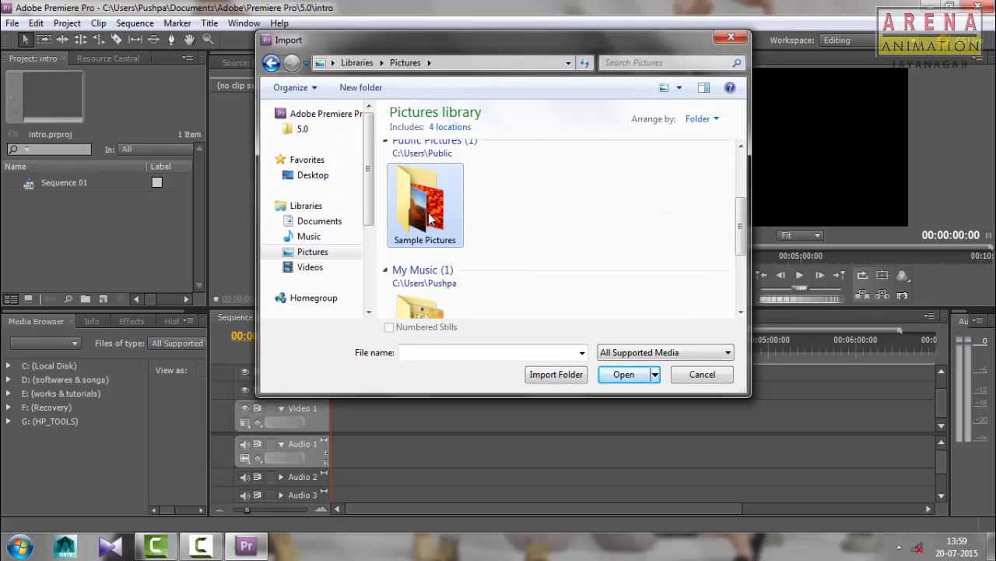
{"action": "double_click", "coordinate": [429, 220]}
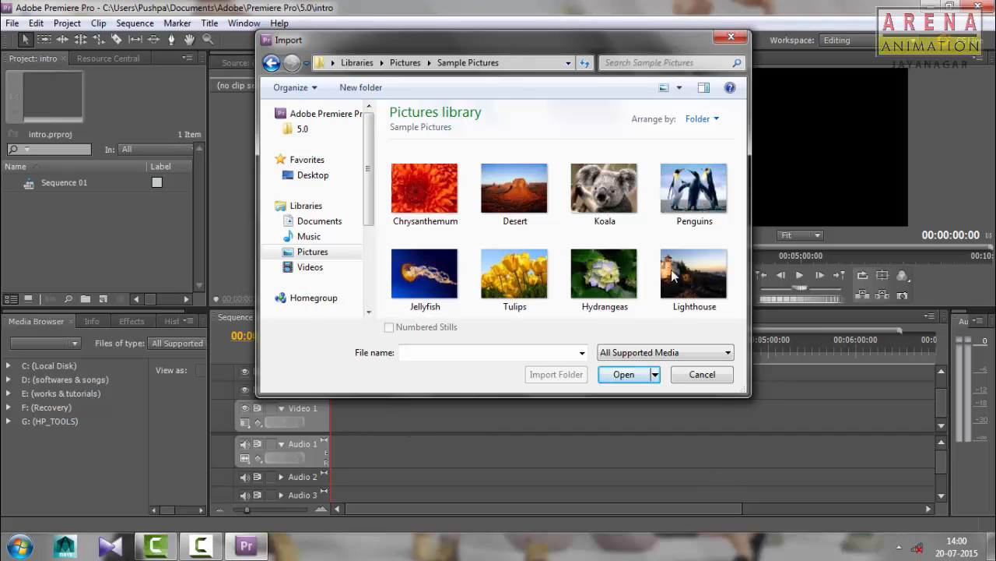
Import all the images in the Sample Pictures folder into the project
{"action": "left_click", "coordinate": [433, 199]}
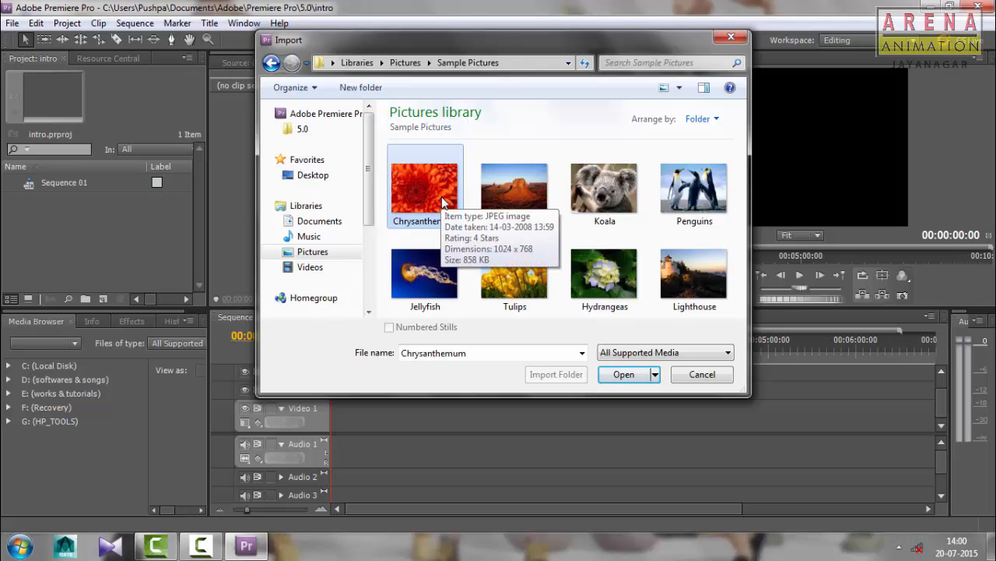
{"action": "key", "text": "ctrl+a"}
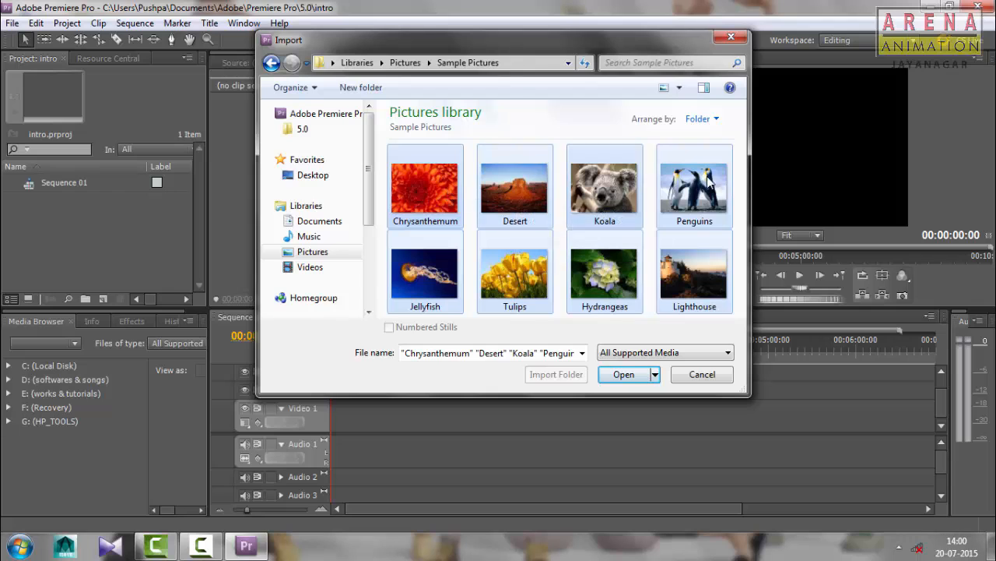
{"action": "left_click", "coordinate": [624, 374]}
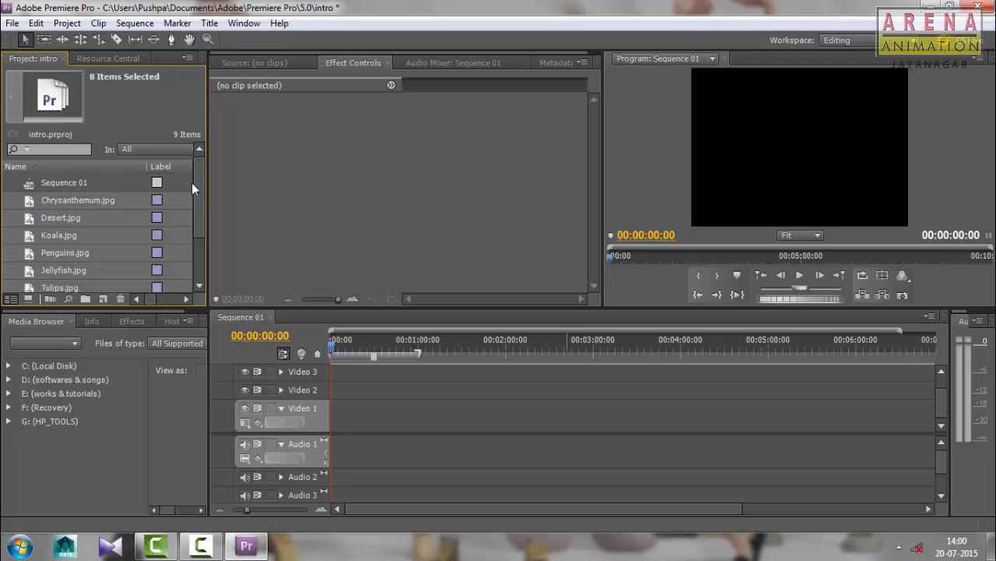
{"action": "mouse_move", "coordinate": [192, 182]}
{"action": "left_mouse_down"}
{"action": "mouse_move", "coordinate": [196, 230]}
{"action": "mouse_move", "coordinate": [198, 176]}
{"action": "left_mouse_up"}
{"action": "left_click", "coordinate": [244, 23]}
{"action": "mouse_move", "coordinate": [280, 23]}
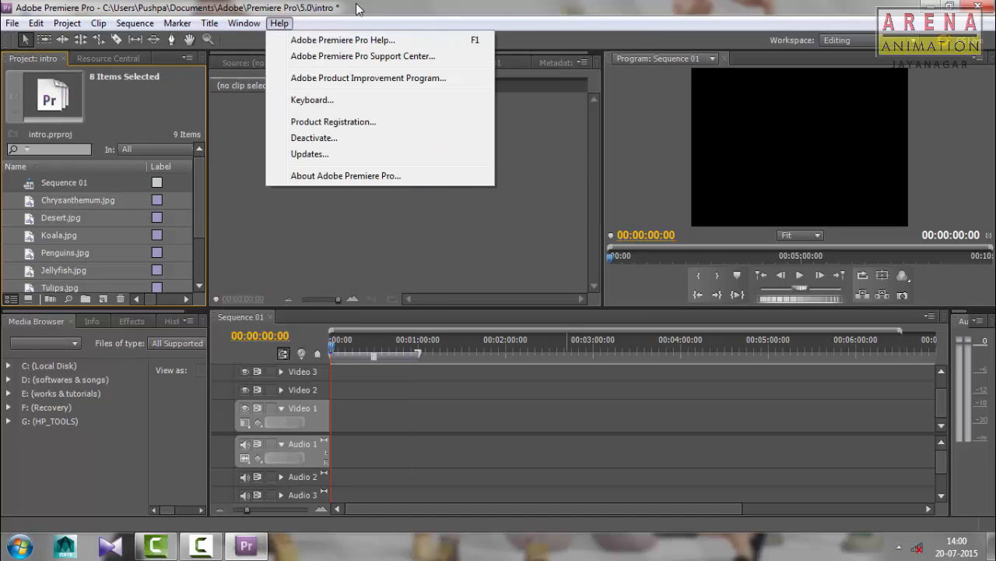
{"action": "left_click", "coordinate": [358, 8]}
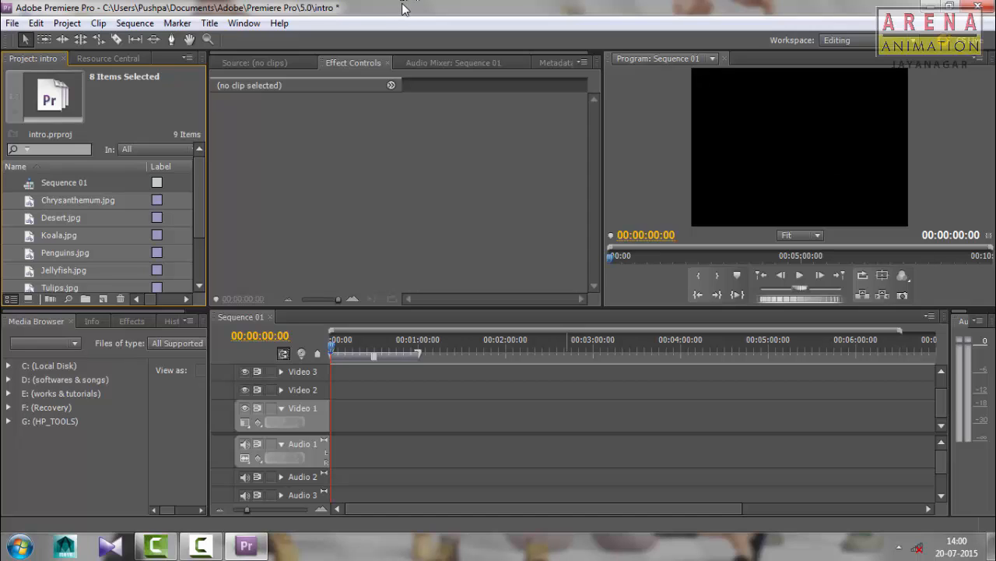
{"action": "mouse_move", "coordinate": [203, 192]}
{"action": "left_mouse_down"}
{"action": "mouse_move", "coordinate": [205, 210]}
{"action": "mouse_move", "coordinate": [203, 176]}
{"action": "left_mouse_up"}
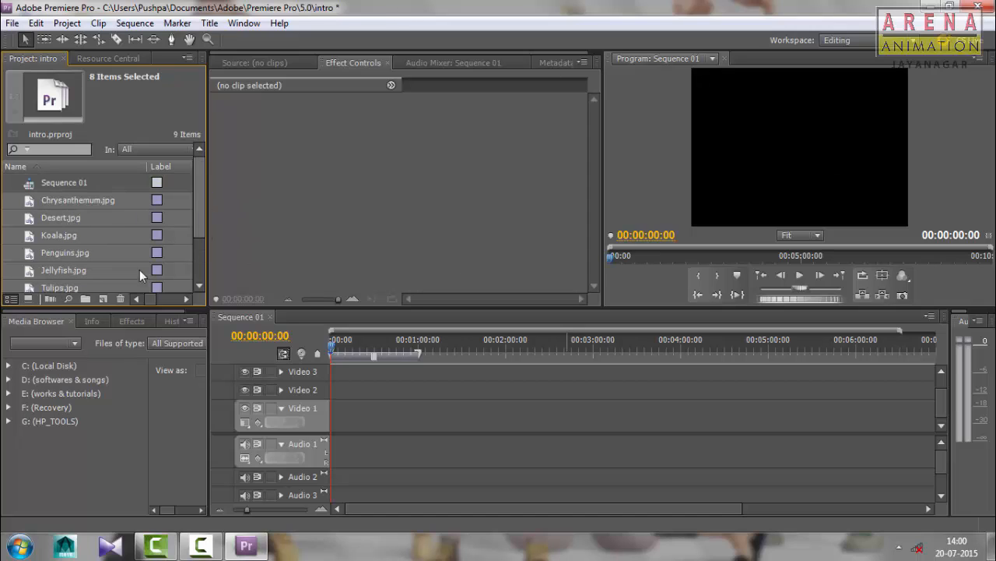
Select all items in the intro project and place them on the Video 1 track at the start of Sequence 01
{"action": "left_click", "coordinate": [30, 202]}
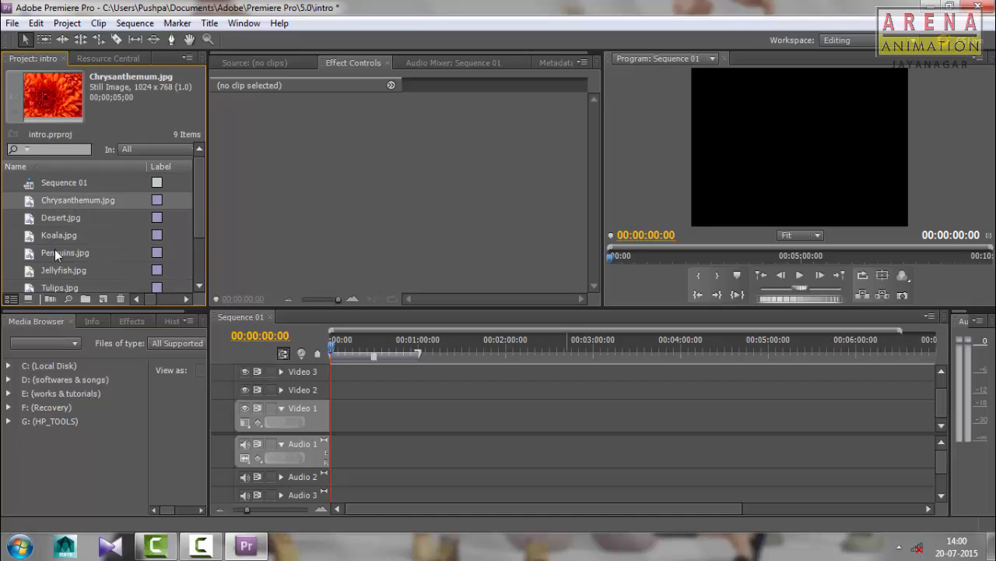
{"action": "key", "text": "ctrl+a"}
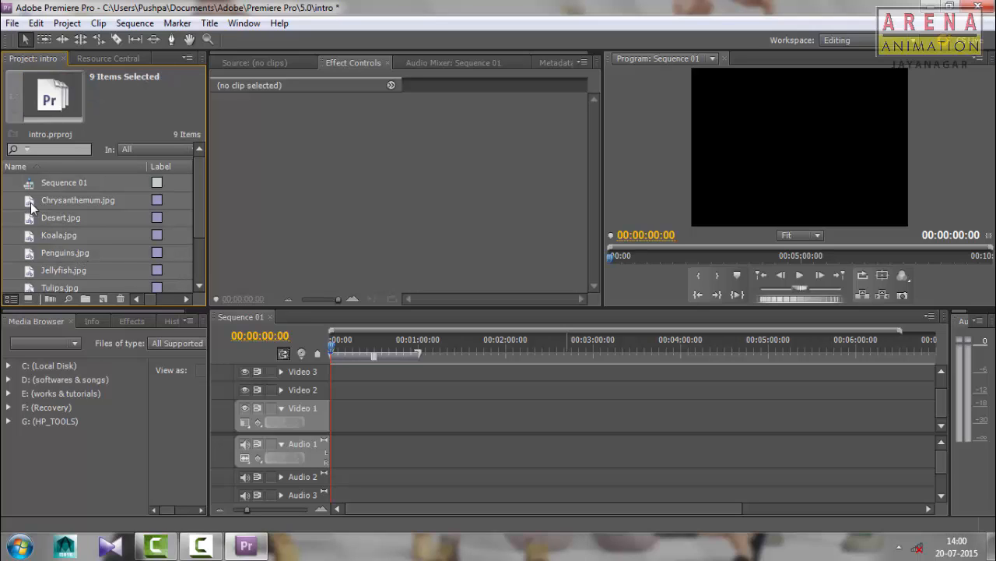
{"action": "left_click_drag", "start_coordinate": [181, 266], "coordinate": [360, 423]}
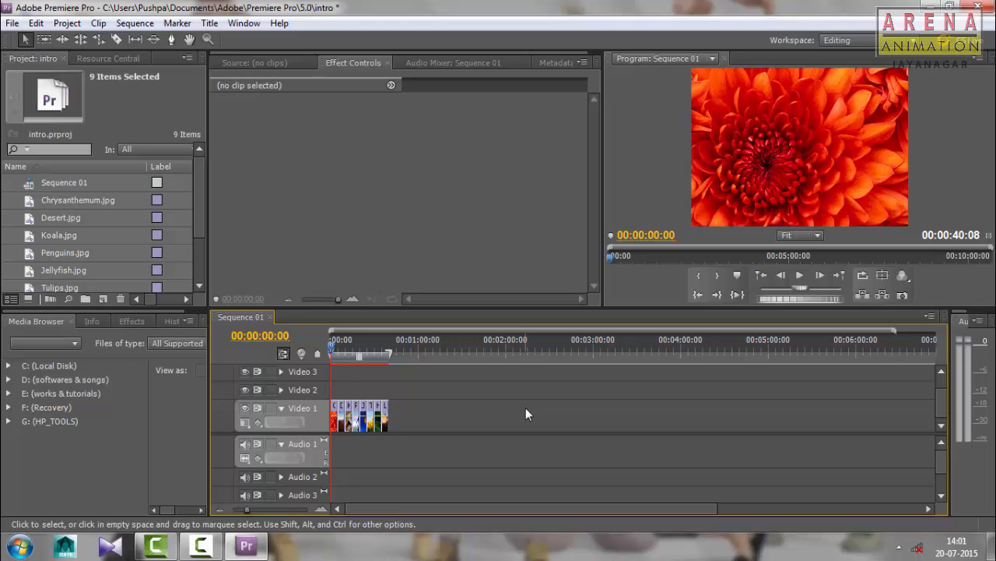
Zoom the Sequence 01 timeline in and out to examine the picture clips on Video 1 at different scales
{"action": "key", "text": "="}
{"action": "key", "text": "="}
{"action": "key", "text": "="}
{"action": "key", "text": "="}
{"action": "key", "text": "="}
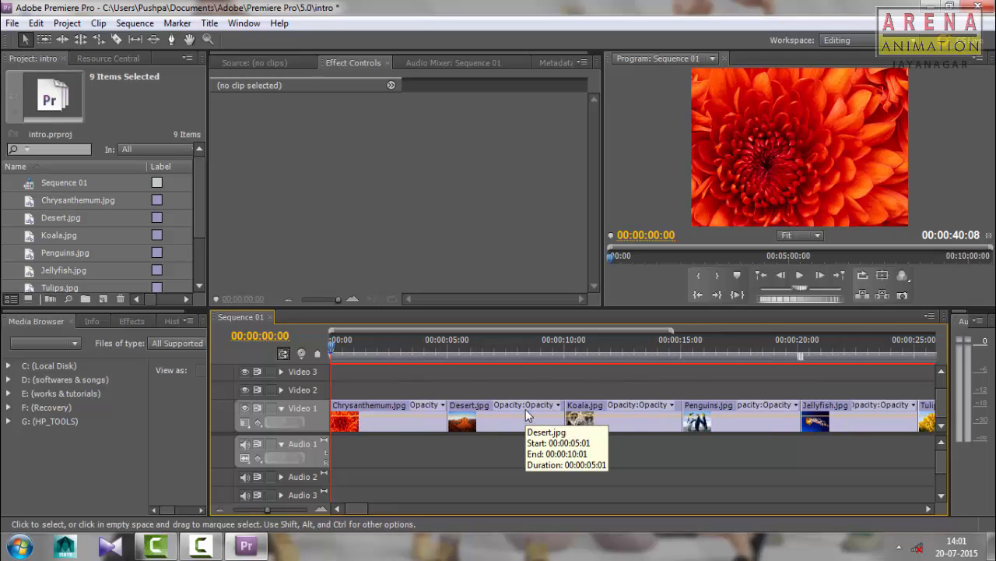
{"action": "key", "text": "minus"}
{"action": "key", "text": "minus"}
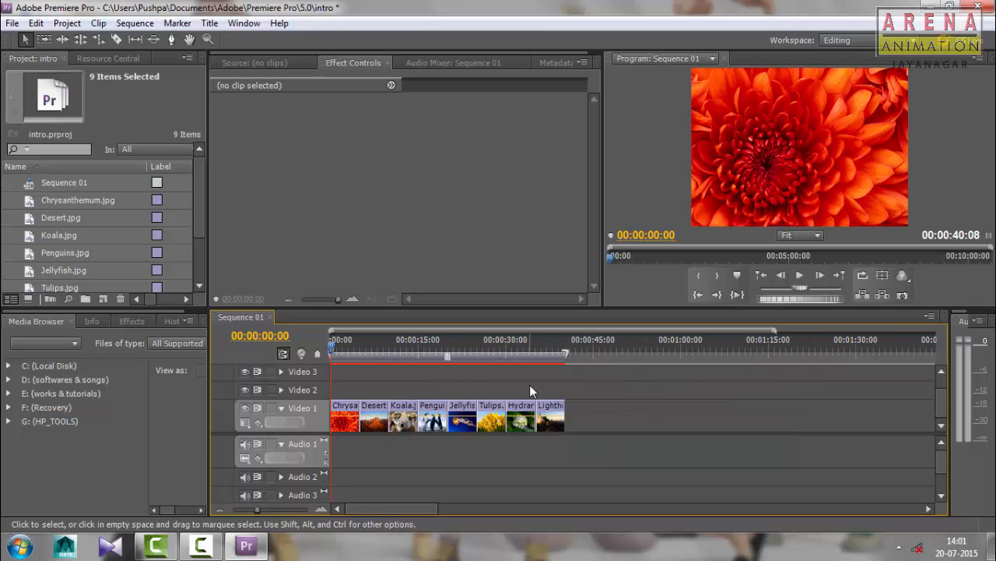
{"action": "key", "text": "minus"}
{"action": "key", "text": "minus"}
{"action": "key", "text": "minus"}
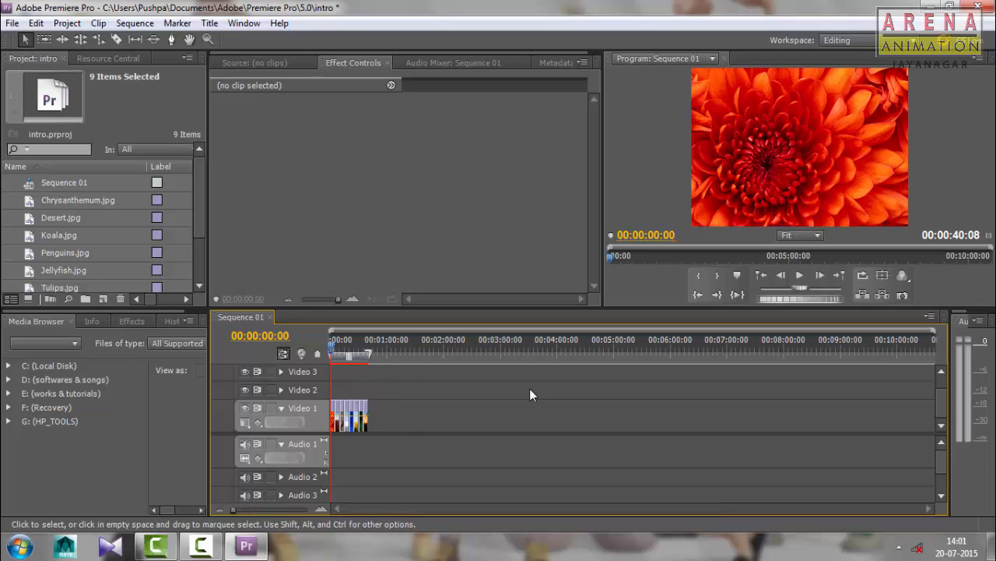
{"action": "key", "text": "equal"}
{"action": "key", "text": "equal"}
{"action": "key", "text": "equal"}
{"action": "key", "text": "equal"}
{"action": "key", "text": "equal"}
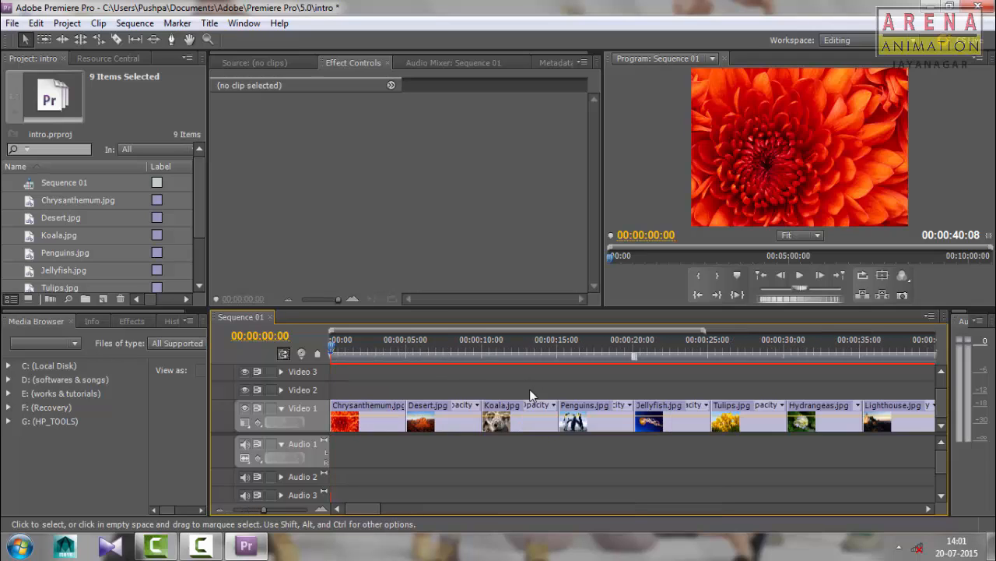
{"action": "key", "text": "equal"}
{"action": "key", "text": "minus"}
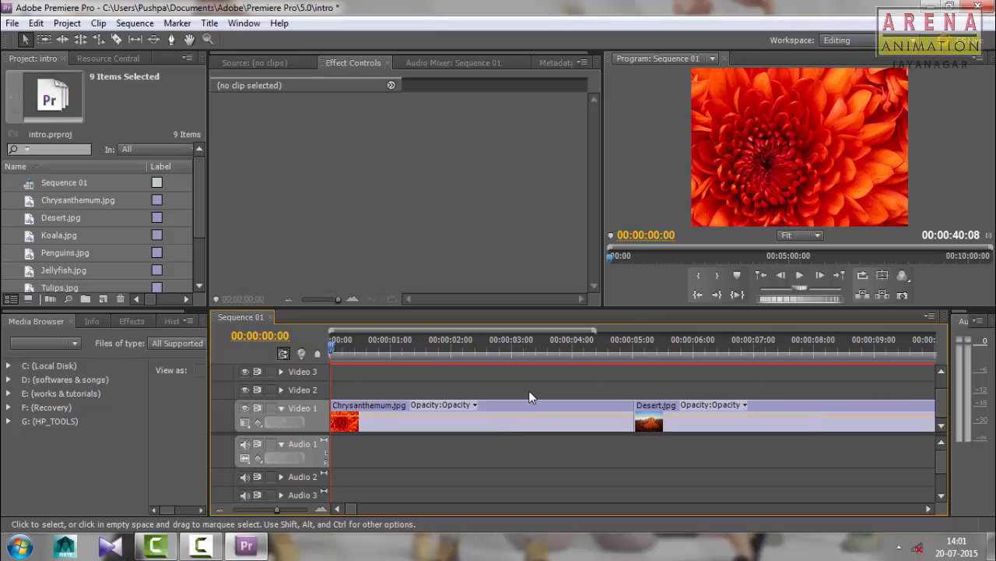
{"action": "key", "text": "minus"}
{"action": "key", "text": "minus"}
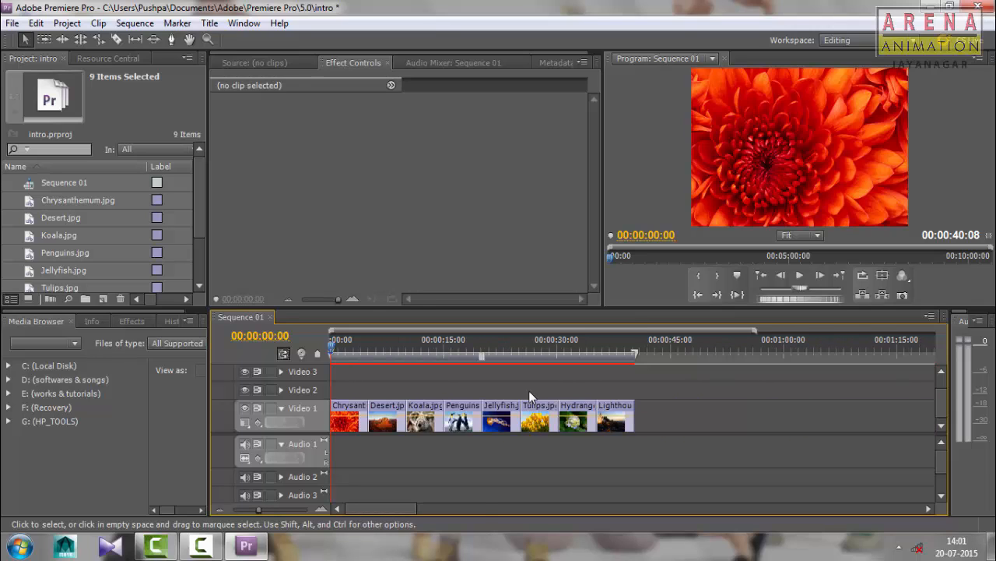
{"action": "key", "text": "equal"}
{"action": "key", "text": "equal"}
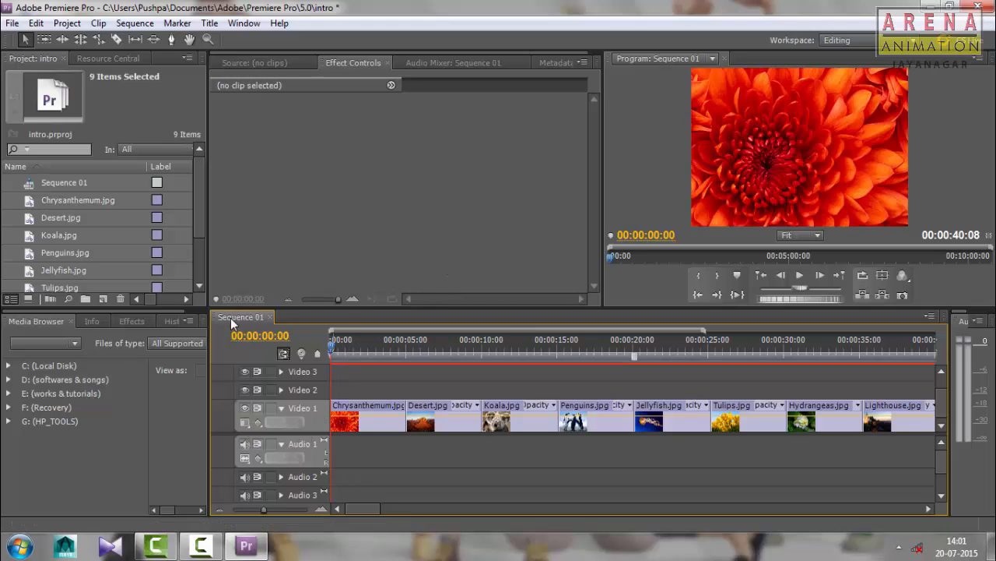
Set the display style of the Video 1 track to Show Frames
{"action": "left_click", "coordinate": [246, 423]}
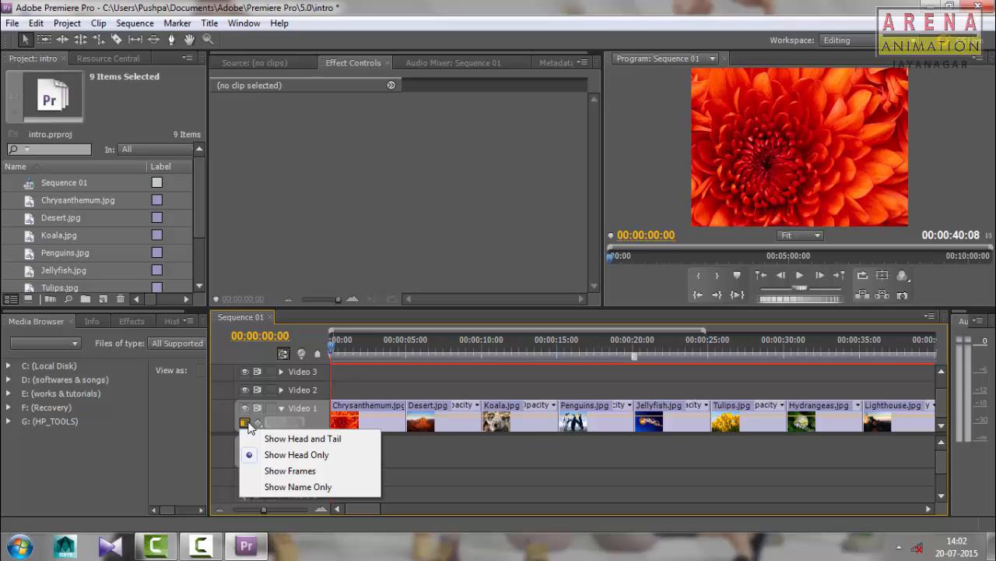
{"action": "left_click", "coordinate": [269, 471]}
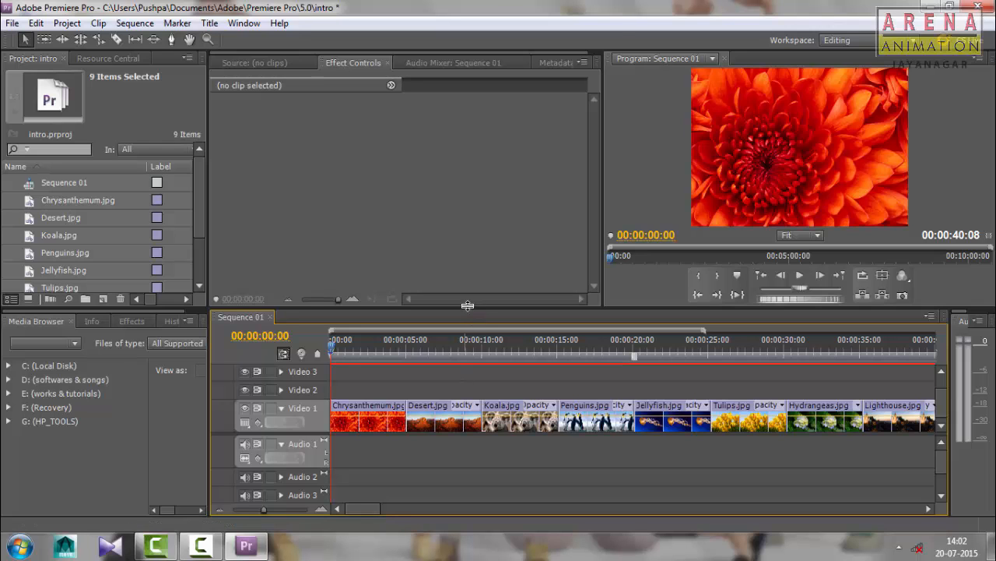
Widen the Program monitor and make the upper row of panels slightly taller than the original layout
{"action": "left_click_drag", "start_coordinate": [467, 305], "coordinate": [473, 330]}
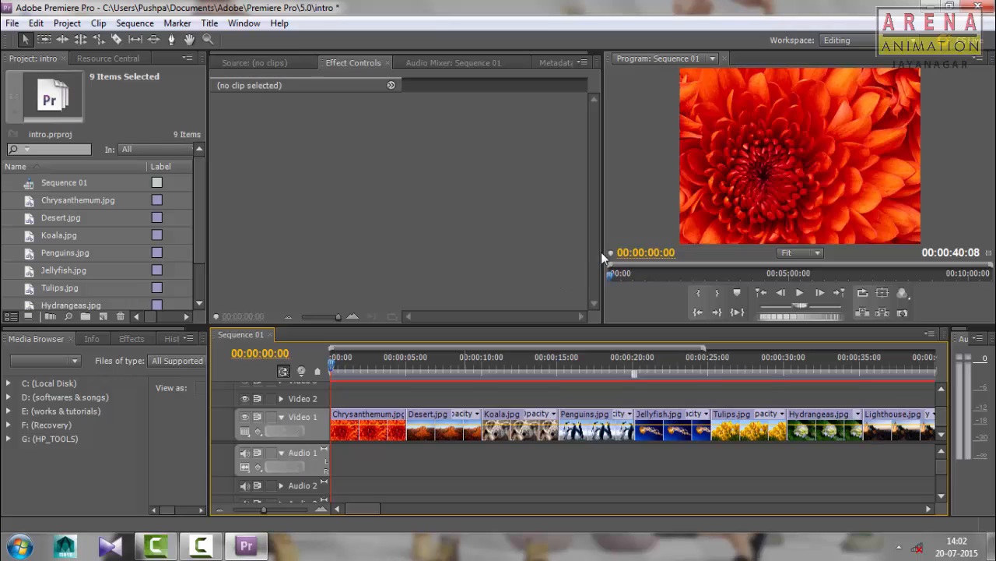
{"action": "left_click_drag", "start_coordinate": [604, 252], "coordinate": [526, 254]}
{"action": "mouse_move", "coordinate": [145, 324]}
{"action": "left_mouse_down"}
{"action": "mouse_move", "coordinate": [146, 356]}
{"action": "mouse_move", "coordinate": [148, 317]}
{"action": "left_mouse_up"}
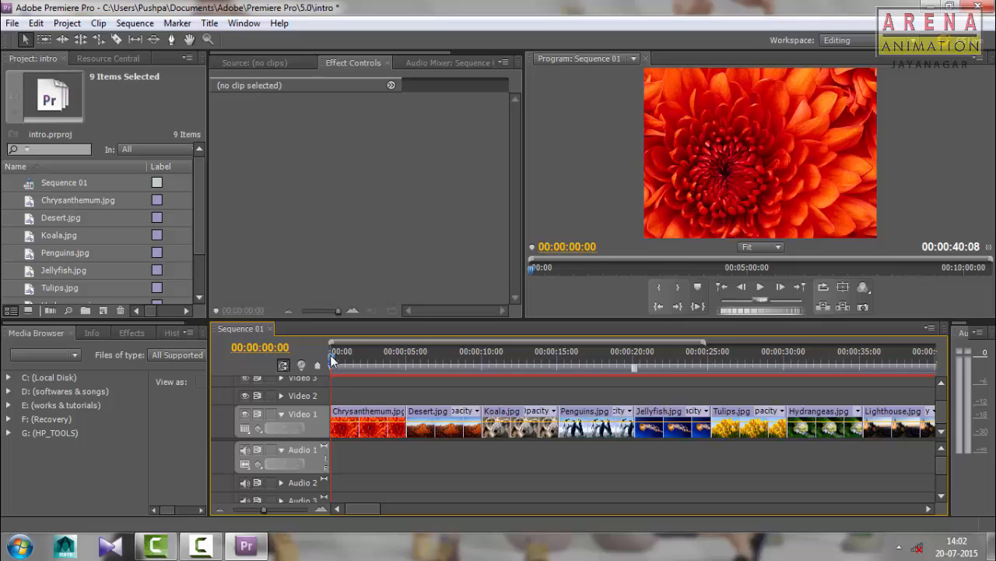
Set the Video 1 track to Show Head and Tail and inspect the thumbnails at both ends of the clips
{"action": "left_click", "coordinate": [245, 429]}
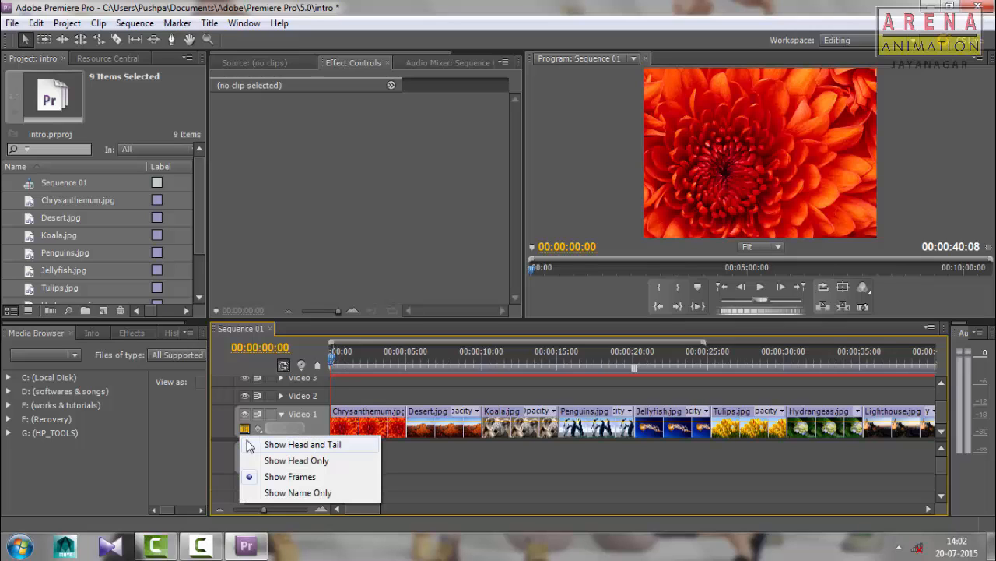
{"action": "left_click", "coordinate": [249, 445]}
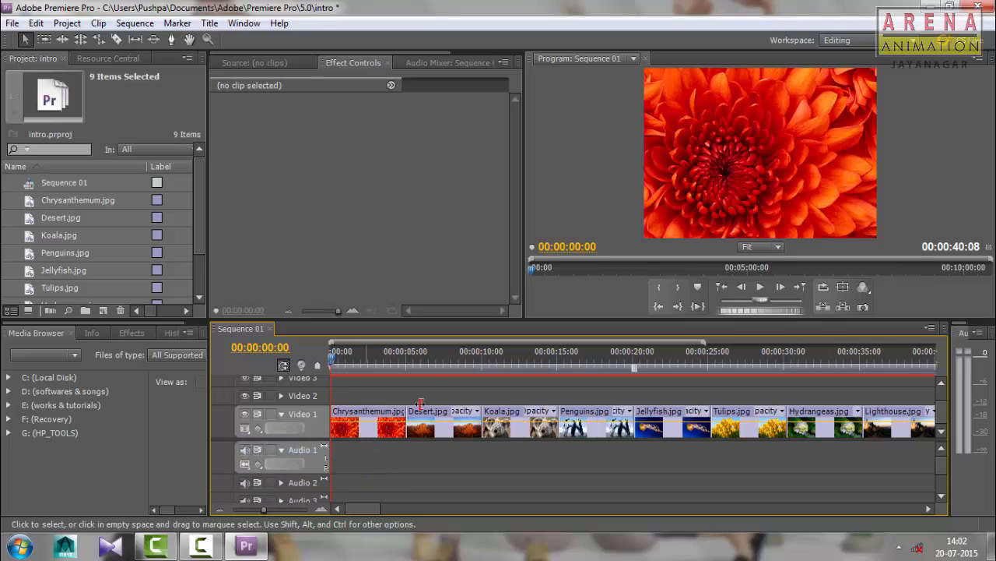
{"action": "key", "text": "="}
{"action": "key", "text": "="}
{"action": "key", "text": "="}
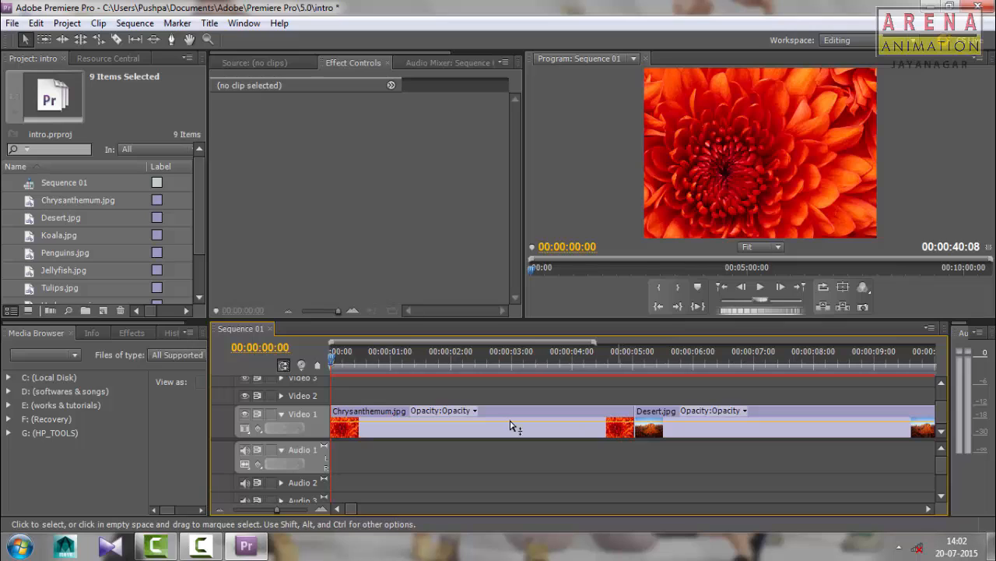
Set the Video 1 track's display style to Show Head Only
{"action": "left_click", "coordinate": [246, 430]}
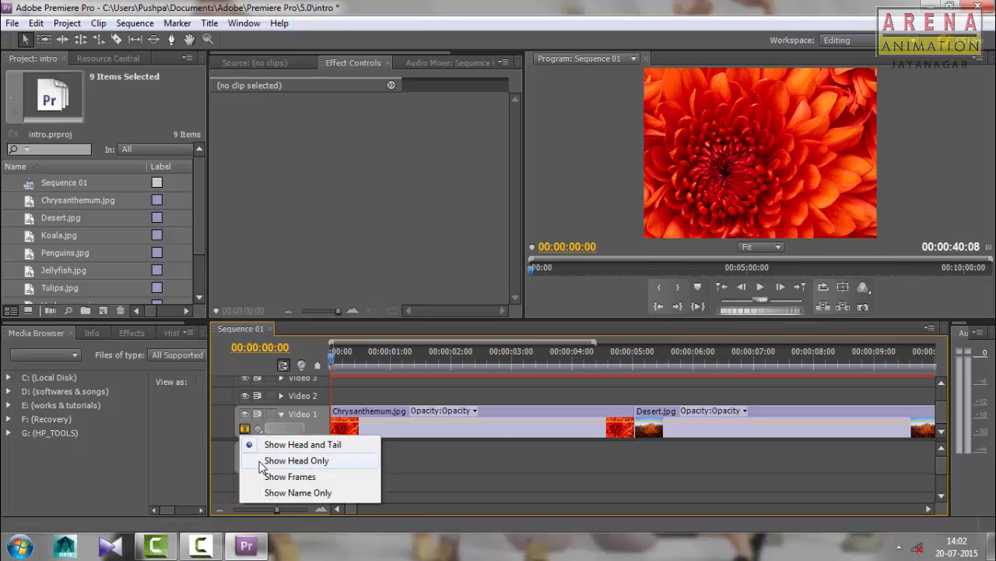
{"action": "left_click", "coordinate": [260, 460]}
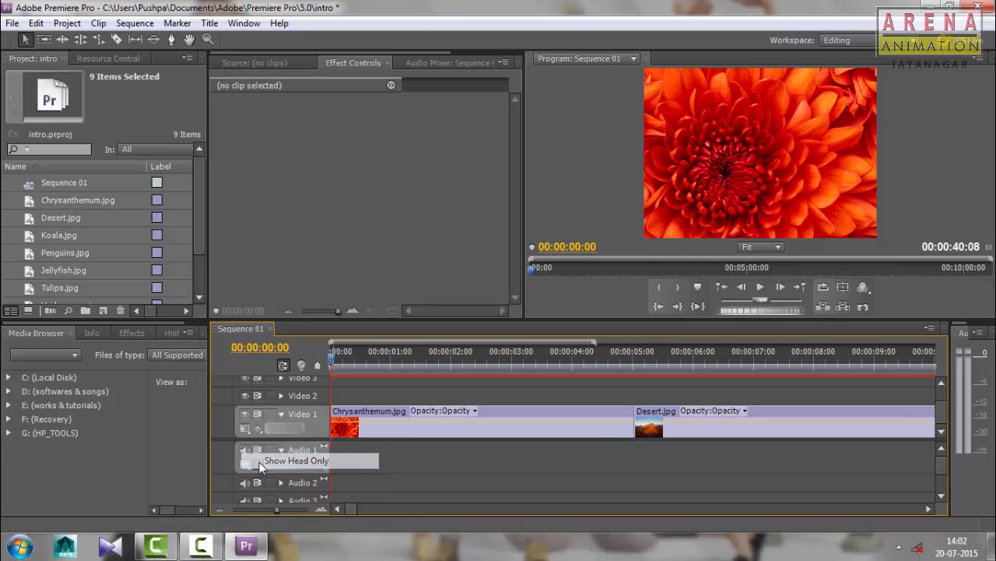
Select the Chrysanthemum.jpg clip on Video 1 and display frames along the full length of the track's clips
{"action": "left_click", "coordinate": [348, 425]}
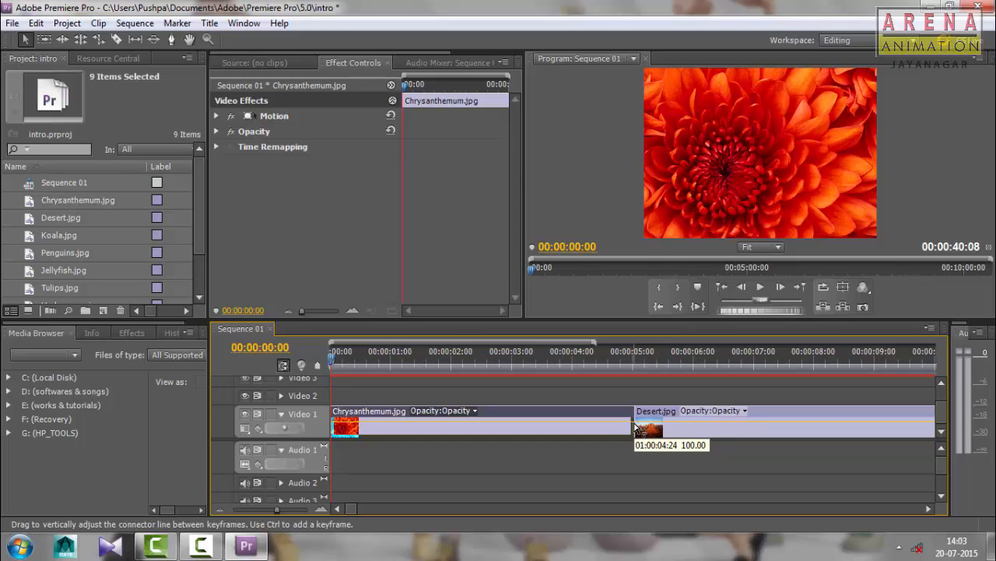
{"action": "left_click", "coordinate": [245, 428]}
{"action": "left_click", "coordinate": [246, 477]}
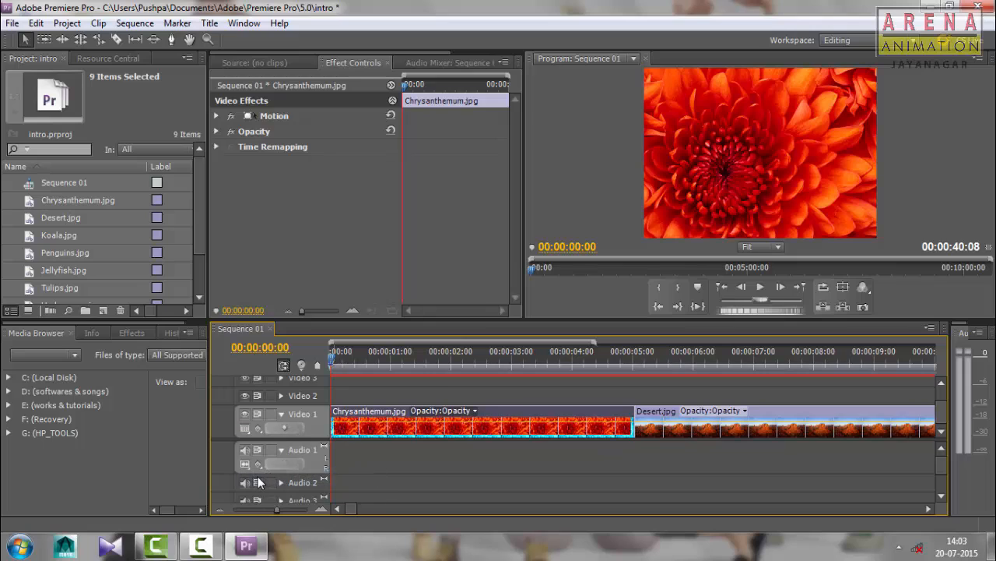
Set the Video 1 track's display style to Show Name Only and move the playhead to 00:00:01:17
{"action": "left_click", "coordinate": [245, 428]}
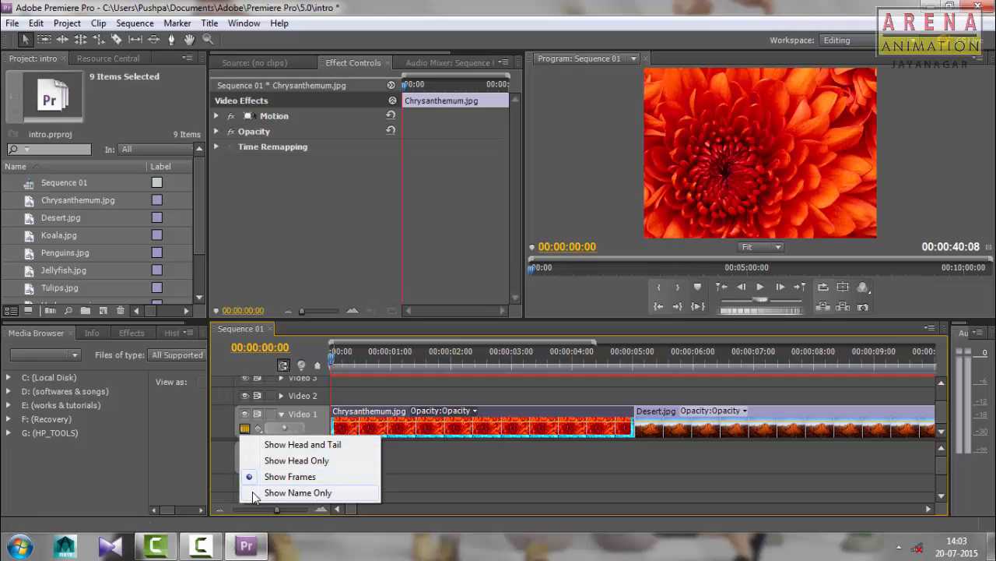
{"action": "left_click", "coordinate": [257, 494]}
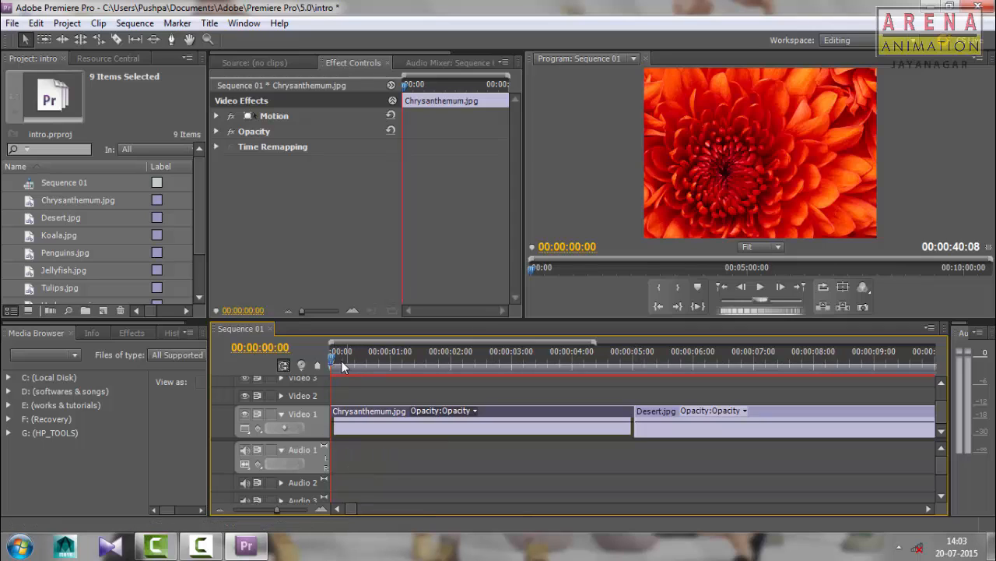
{"action": "left_click_drag", "start_coordinate": [379, 366], "coordinate": [433, 375]}
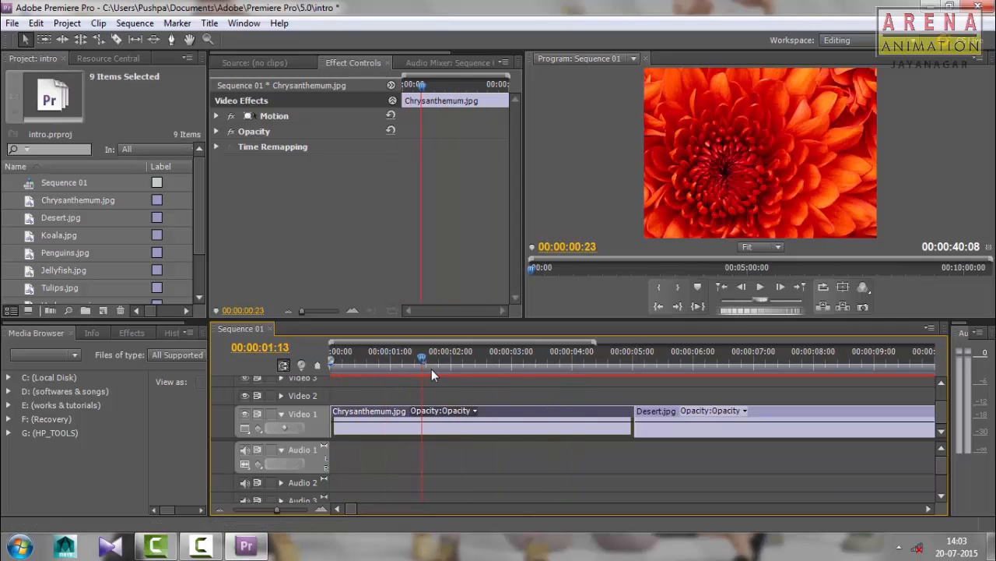
Switch the Video 1 track's display style back to Show Frames and bring all the picture clips into view
{"action": "left_click", "coordinate": [245, 428]}
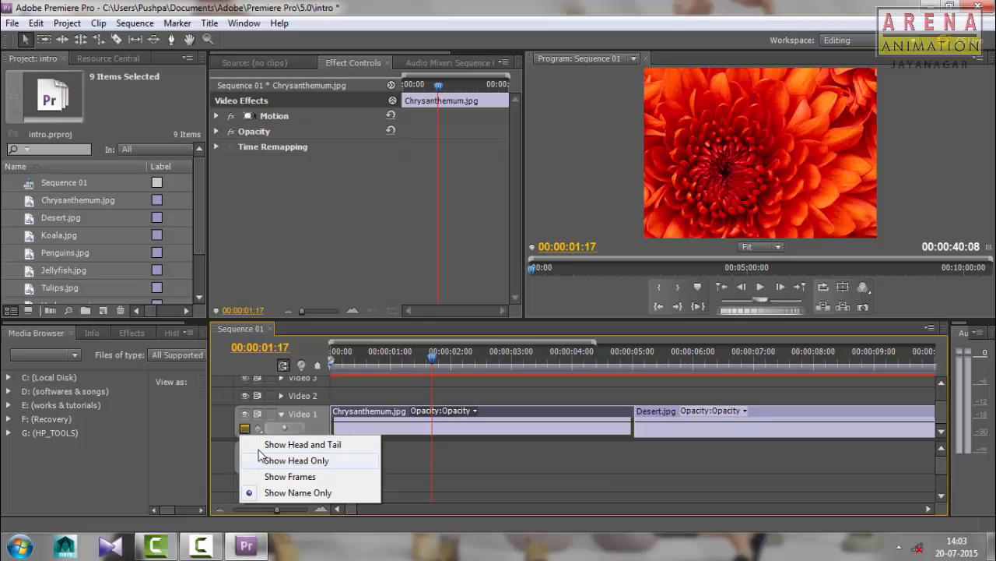
{"action": "left_click", "coordinate": [289, 476]}
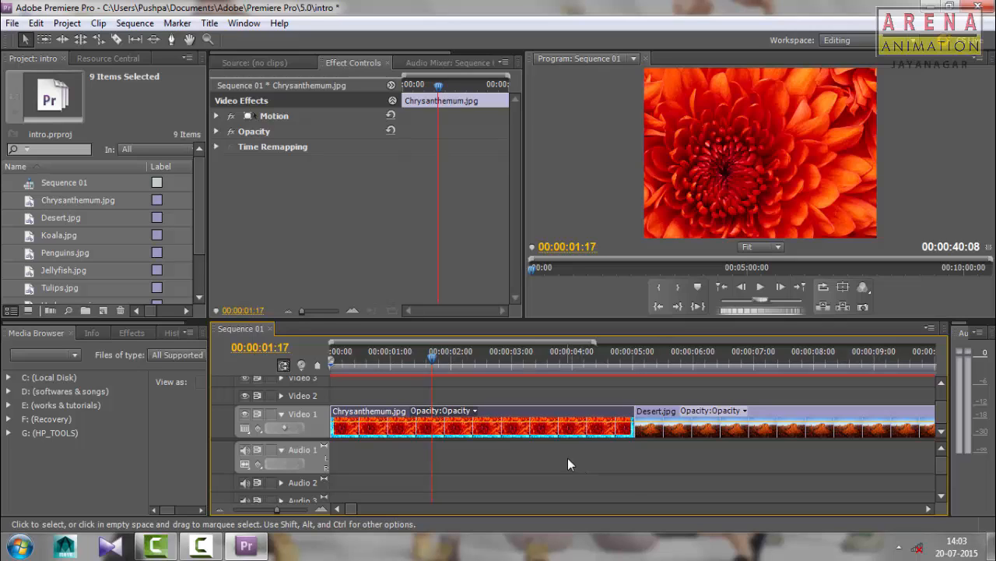
{"action": "key", "text": "minus"}
{"action": "key", "text": "minus"}
{"action": "key", "text": "minus"}
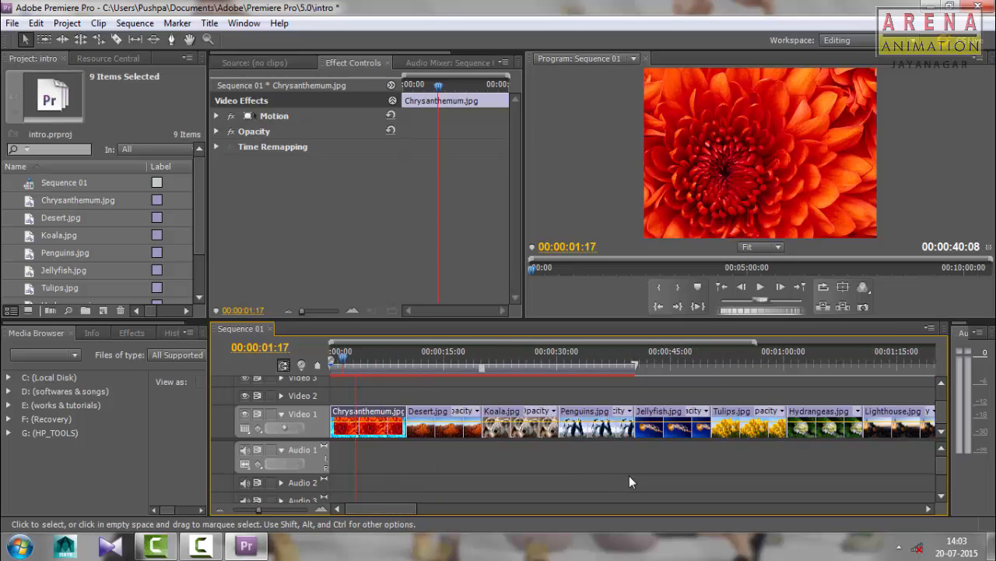
{"action": "key", "text": "equal"}
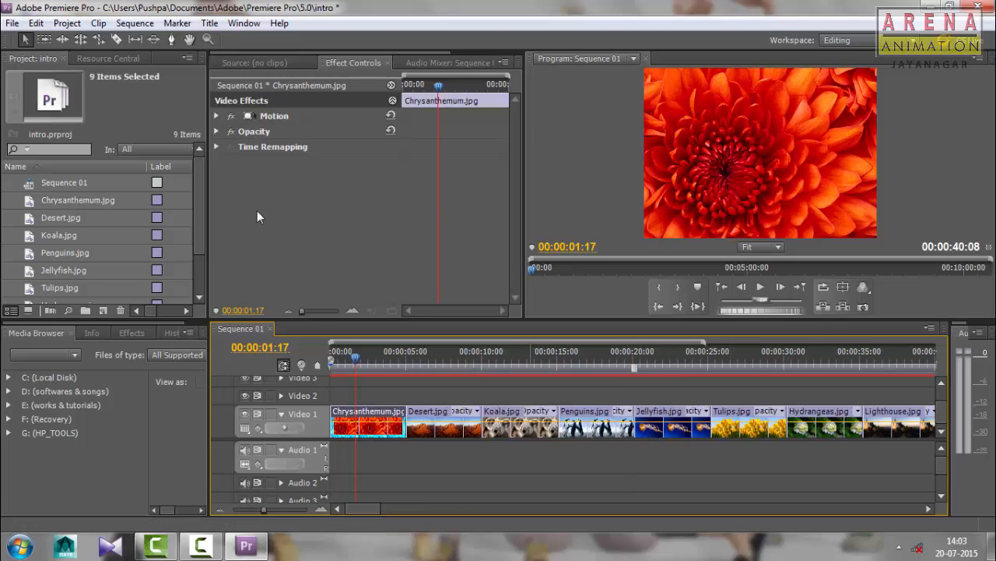
Expand the Motion properties of Chrysanthemum.jpg and scrub the sequence to the Penguins.jpg clip and back to the start
{"action": "left_click", "coordinate": [216, 115]}
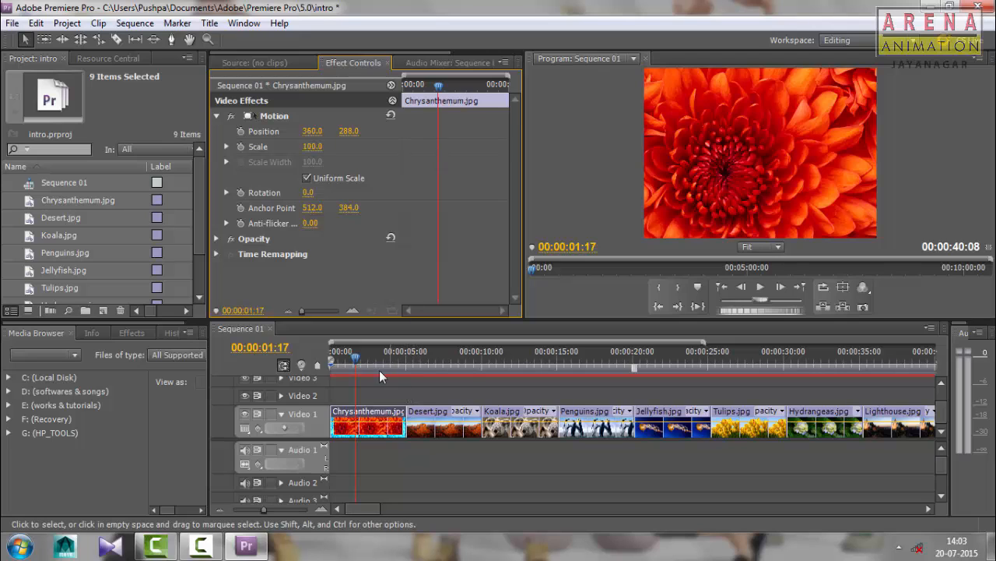
{"action": "left_click_drag", "start_coordinate": [357, 364], "coordinate": [589, 375]}
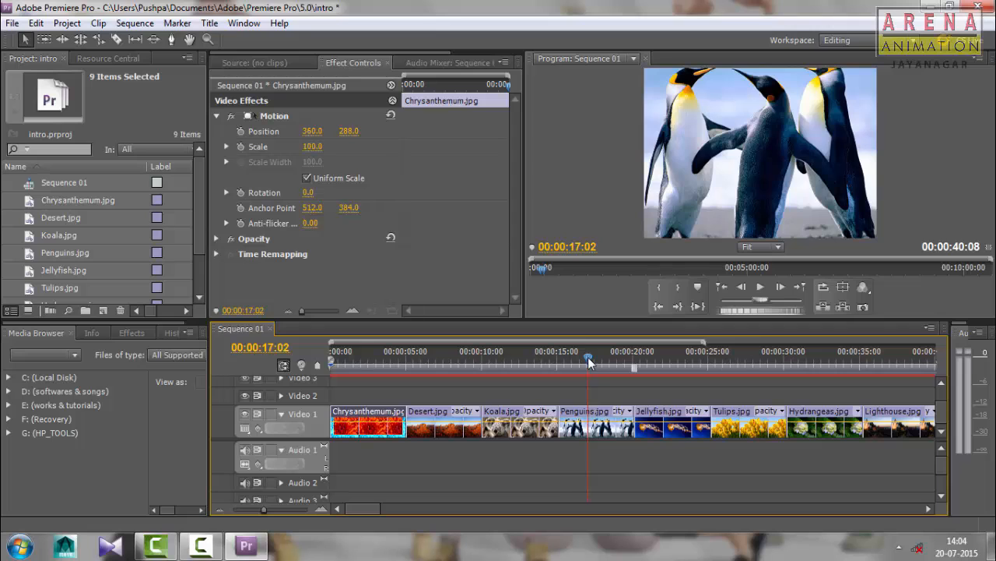
{"action": "left_click_drag", "start_coordinate": [589, 361], "coordinate": [328, 352]}
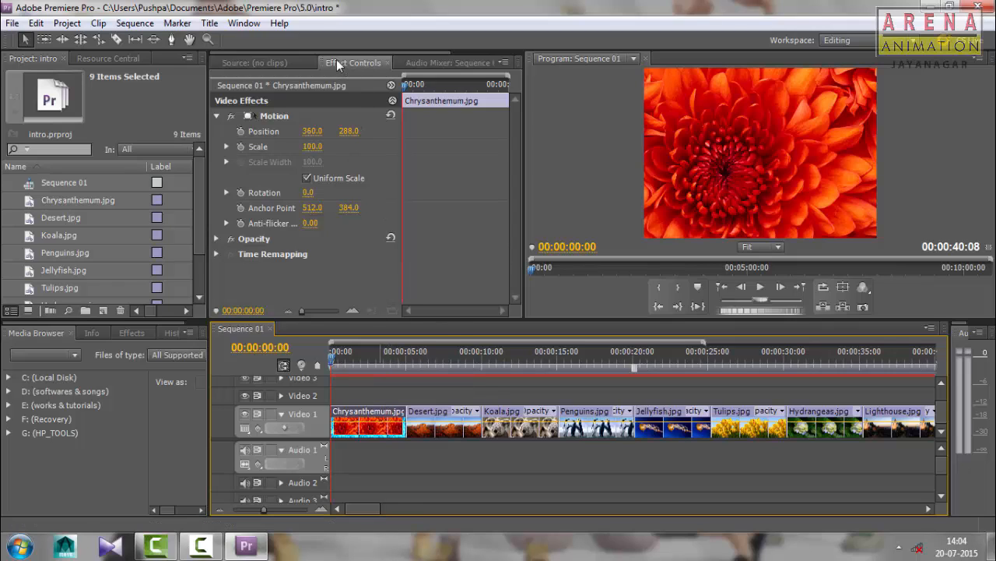
View the Source monitor and the Audio Mixer, returning to the Effect Controls each time
{"action": "left_click", "coordinate": [296, 63]}
{"action": "left_click", "coordinate": [347, 63]}
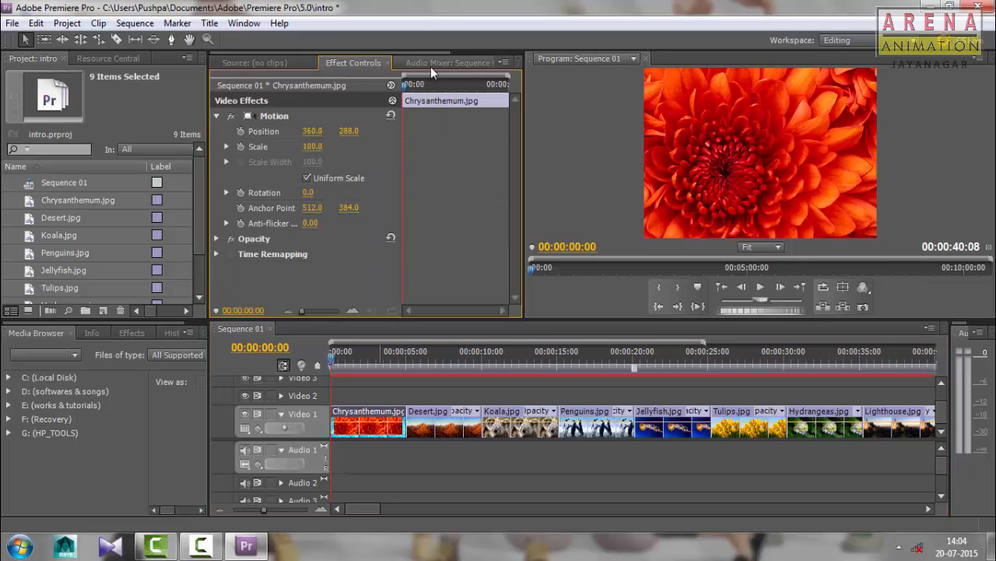
{"action": "left_click", "coordinate": [432, 64]}
{"action": "left_click", "coordinate": [330, 62]}
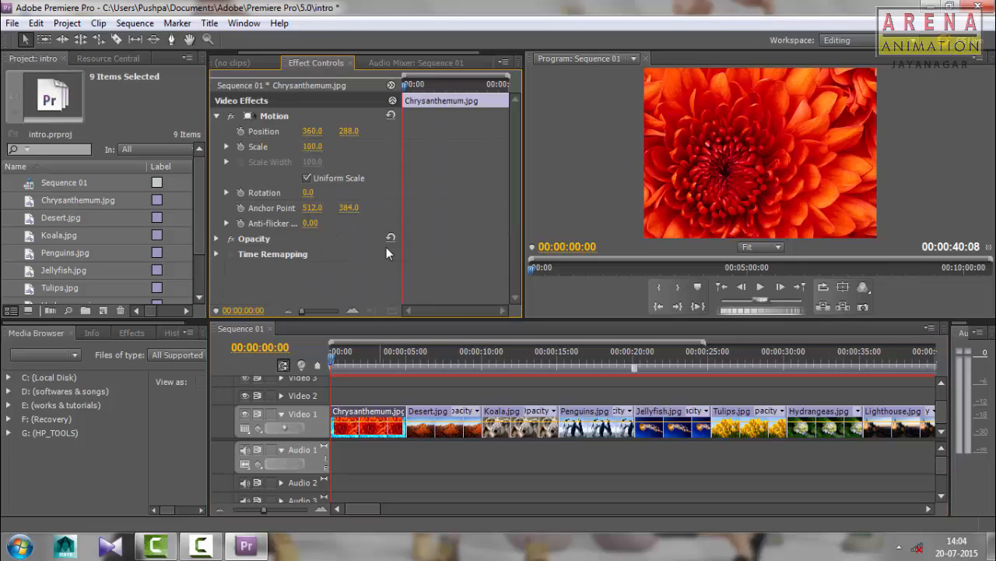
Collapse and re-expand the Motion properties of Chrysanthemum.jpg, and dismiss the Windows color scheme prompt
{"action": "left_click", "coordinate": [218, 115]}
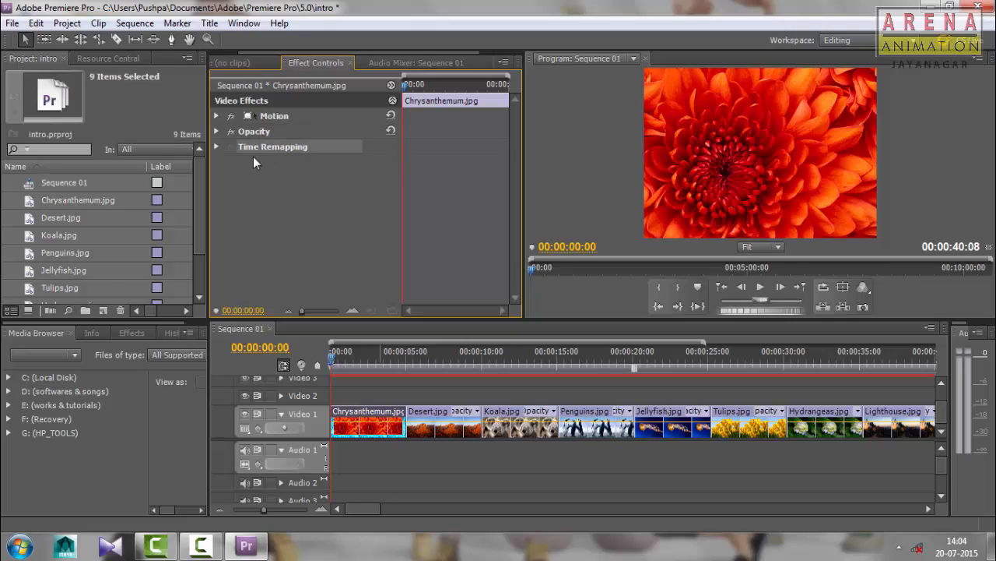
{"action": "left_click", "coordinate": [216, 115]}
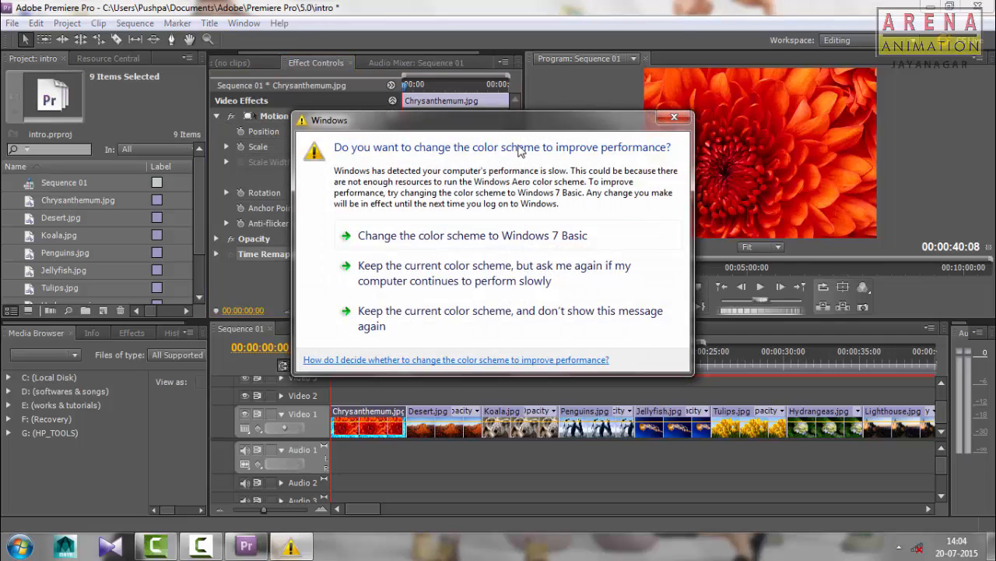
{"action": "left_click", "coordinate": [682, 117]}
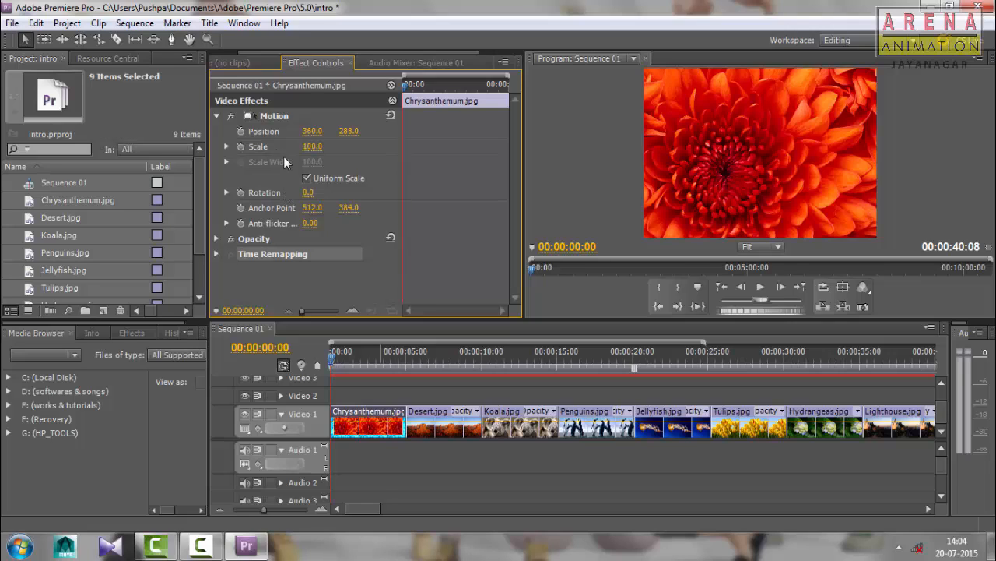
Move the playhead to 00:00:01:24 and adjust the Chrysanthemum.jpg clip's position to 409, 379
{"action": "left_click", "coordinate": [333, 367]}
{"action": "left_click_drag", "start_coordinate": [333, 368], "coordinate": [360, 368]}
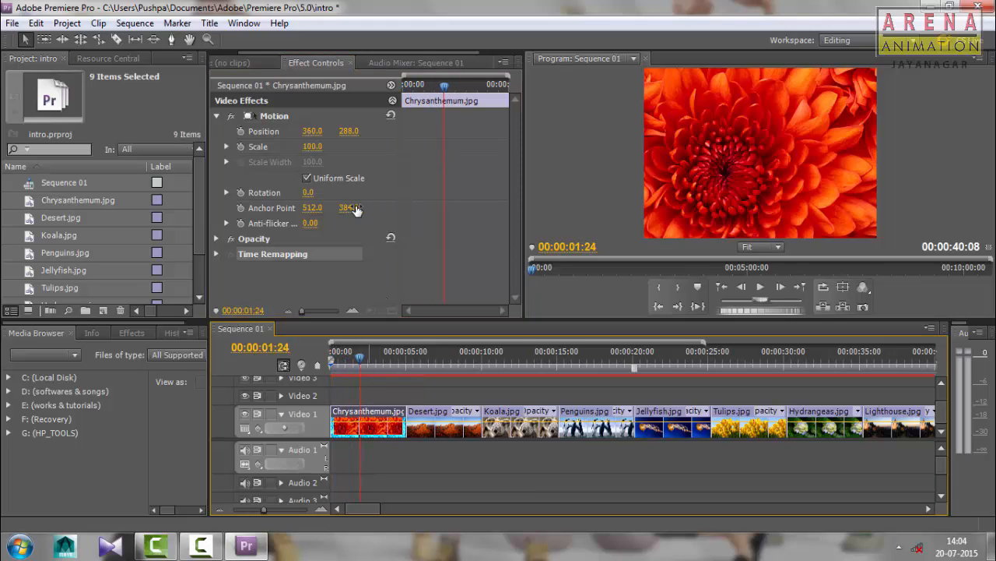
{"action": "left_click_drag", "start_coordinate": [312, 136], "coordinate": [406, 136]}
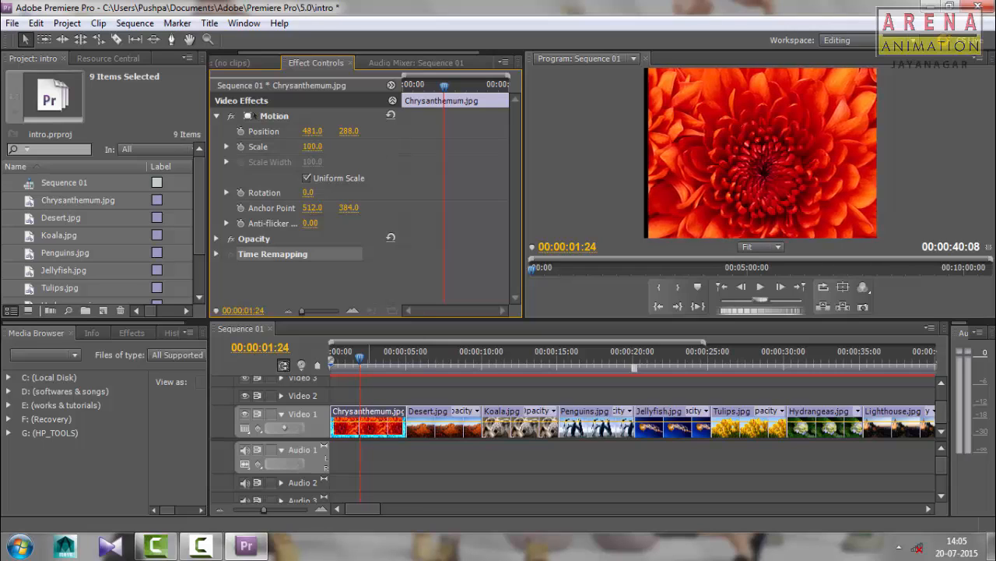
{"action": "left_click_drag", "start_coordinate": [312, 130], "coordinate": [313, 131]}
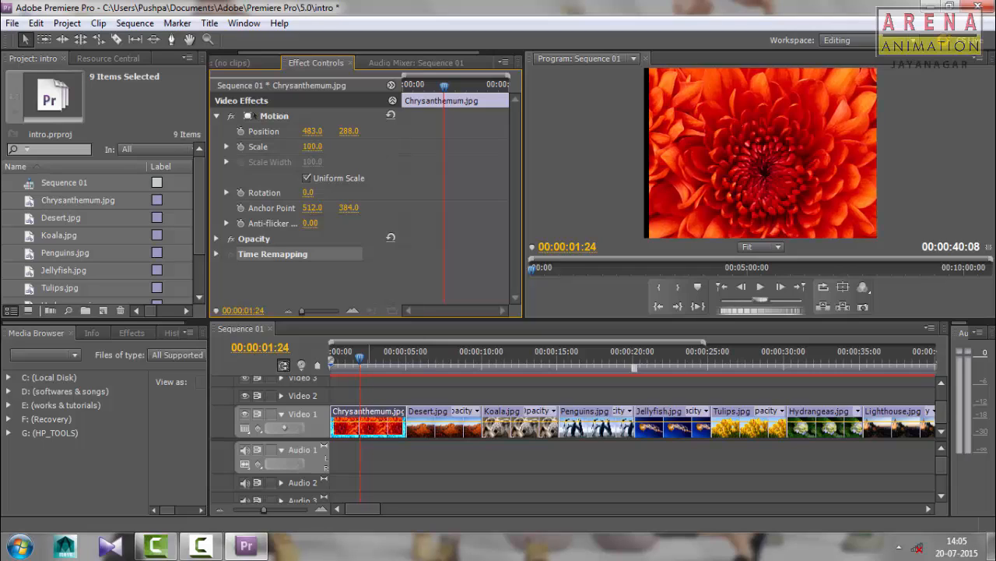
{"action": "left_click_drag", "start_coordinate": [312, 131], "coordinate": [279, 131]}
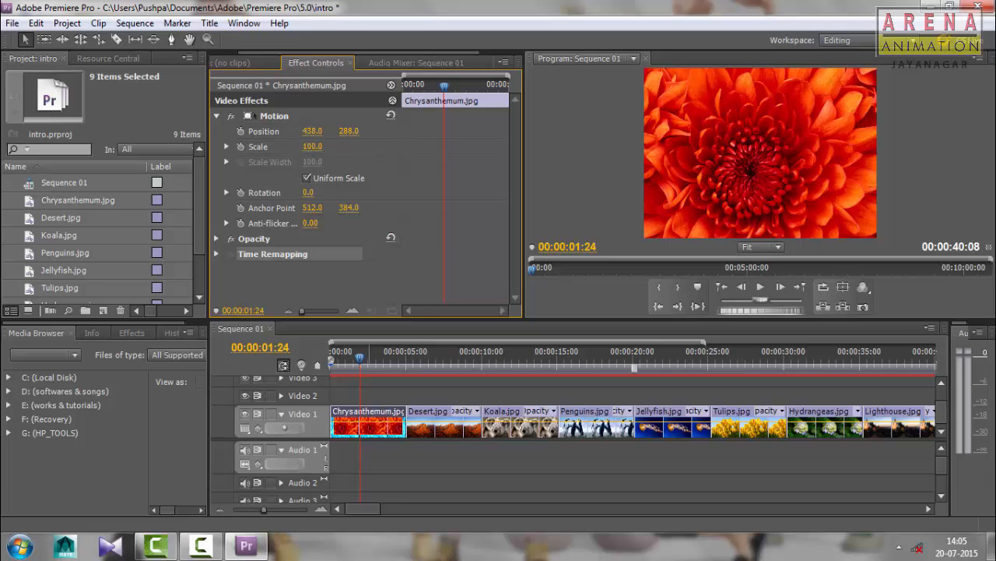
{"action": "left_click_drag", "start_coordinate": [312, 131], "coordinate": [410, 131]}
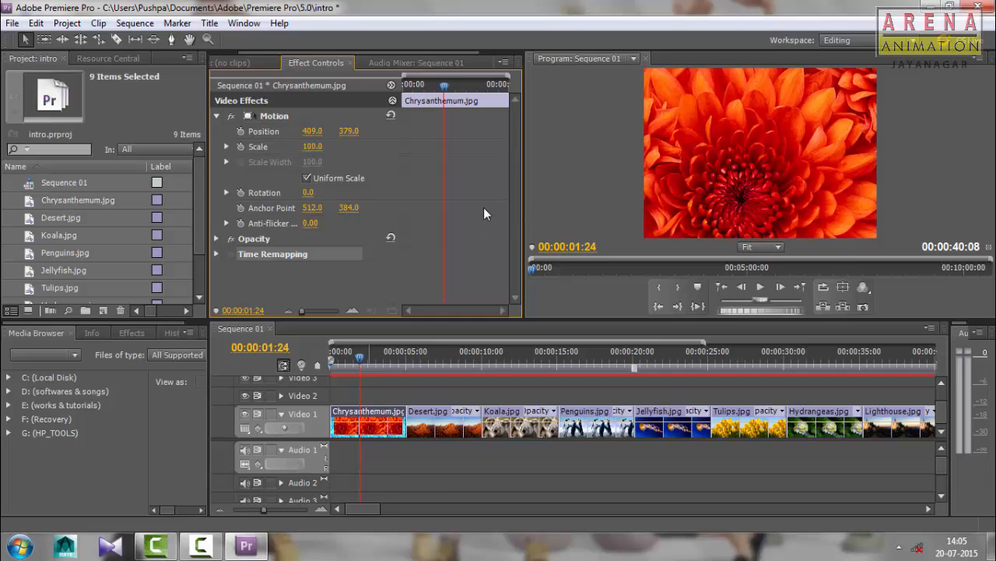
Select the Desert.jpg clip with the playhead at 00:00:07:10 and reduce its Motion scale to 76
{"action": "left_click", "coordinate": [442, 422]}
{"action": "left_click", "coordinate": [442, 354]}
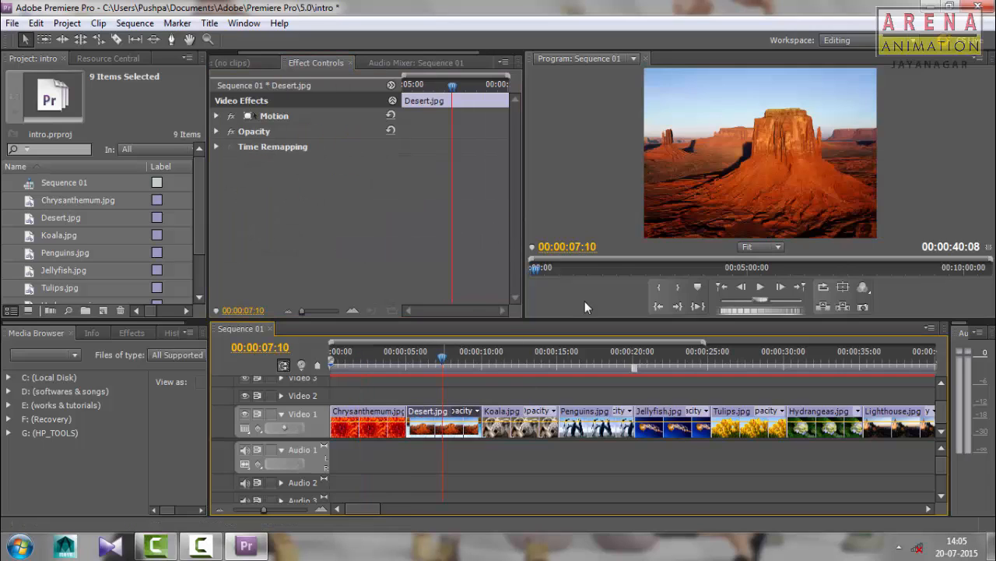
{"action": "left_click", "coordinate": [661, 193]}
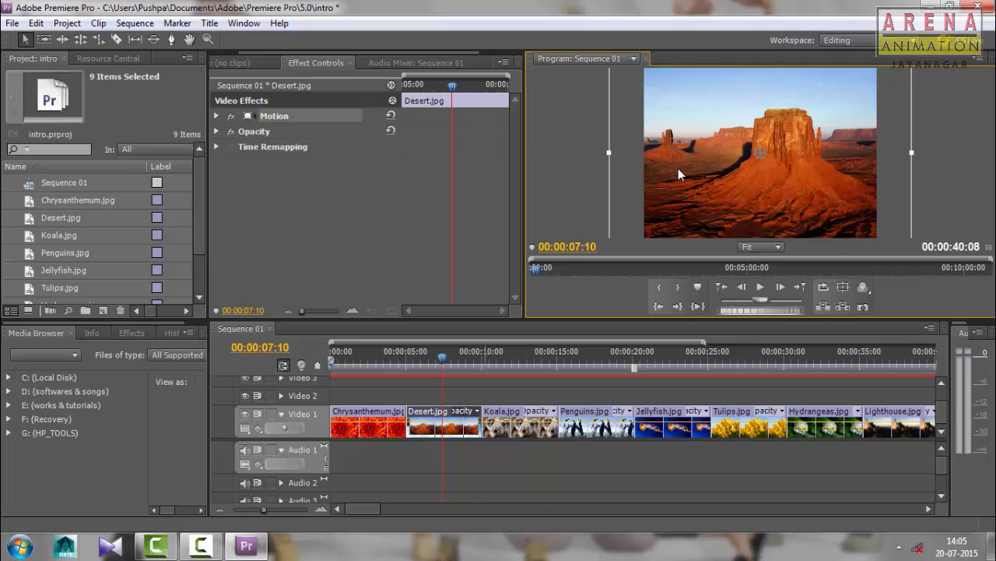
{"action": "left_click", "coordinate": [218, 115]}
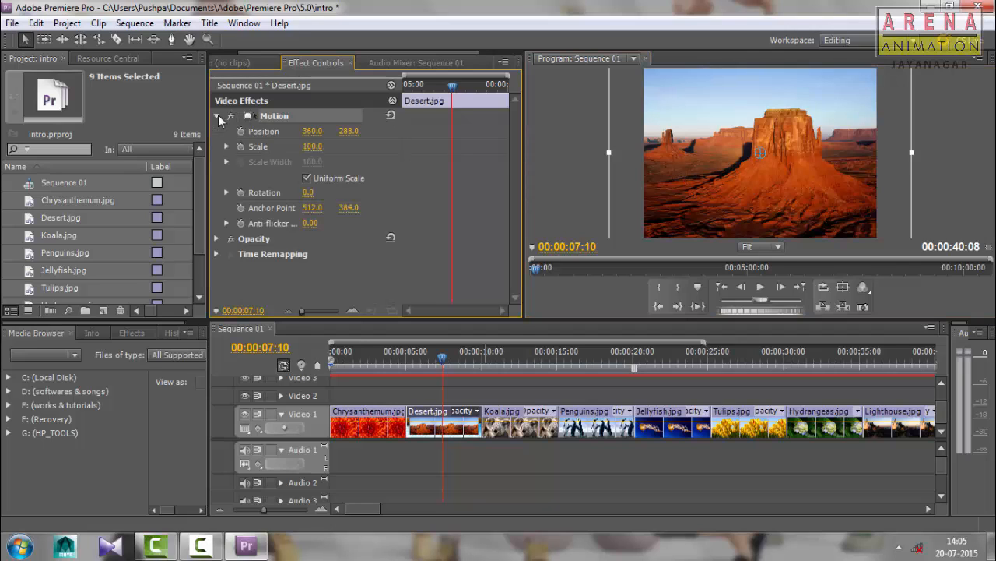
{"action": "left_click_drag", "start_coordinate": [314, 134], "coordinate": [317, 134]}
{"action": "left_click_drag", "start_coordinate": [323, 150], "coordinate": [305, 150]}
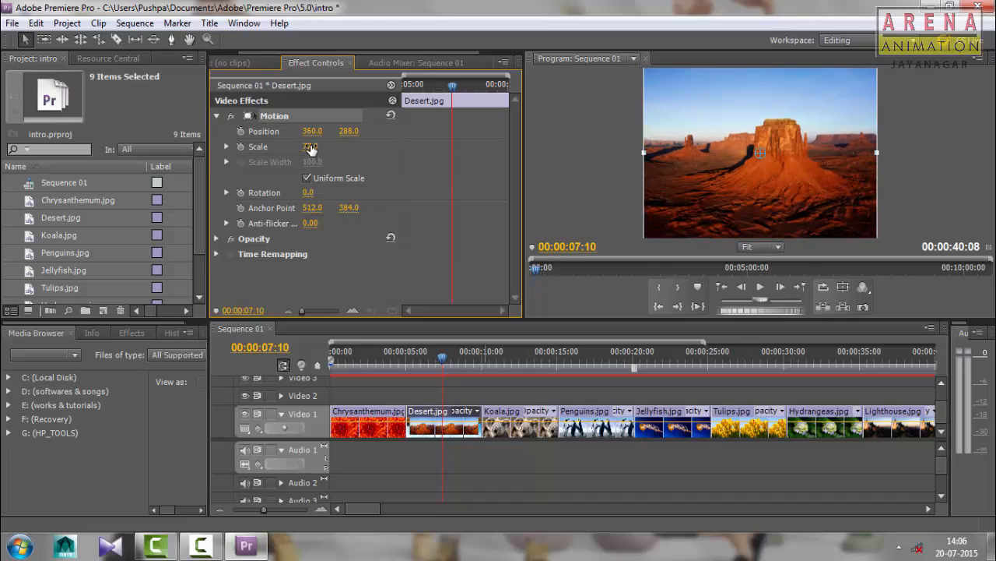
{"action": "mouse_move", "coordinate": [312, 147]}
{"action": "left_mouse_down"}
{"action": "mouse_move", "coordinate": [490, 148]}
{"action": "mouse_move", "coordinate": [311, 147]}
{"action": "left_mouse_up"}
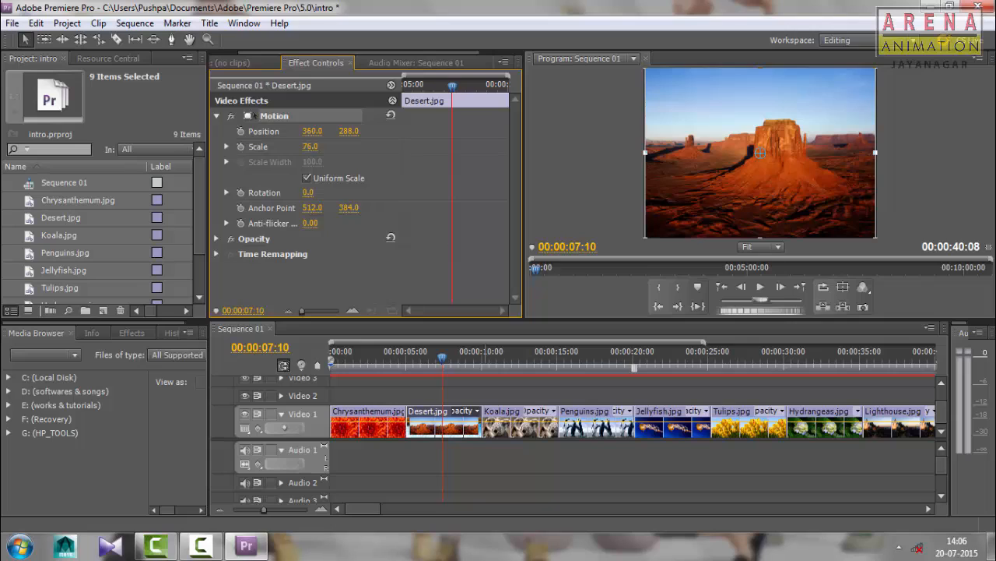
Enlarge the Desert.jpg picture directly in the Program monitor to a scale of about 78.2
{"action": "left_click", "coordinate": [931, 160]}
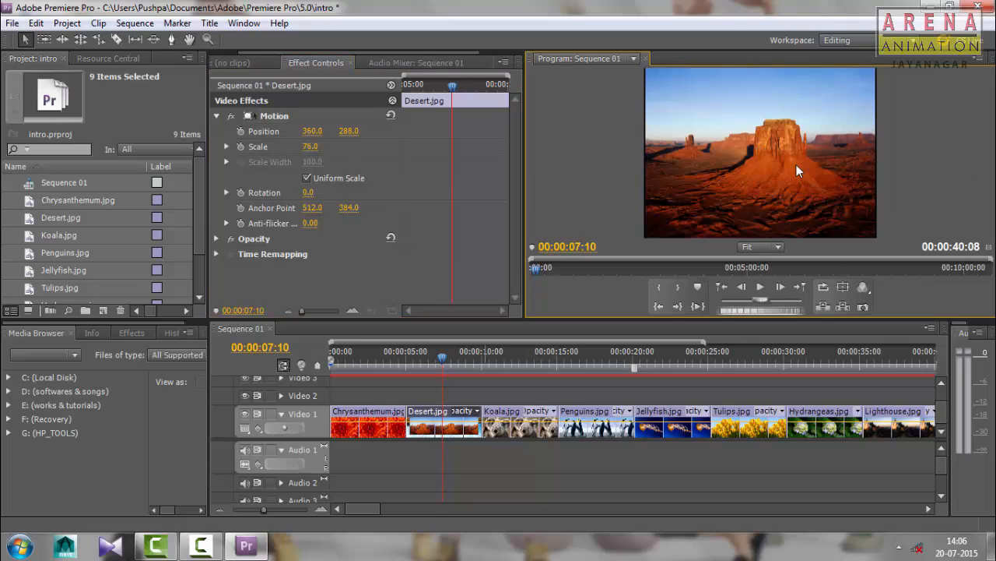
{"action": "left_click", "coordinate": [849, 135]}
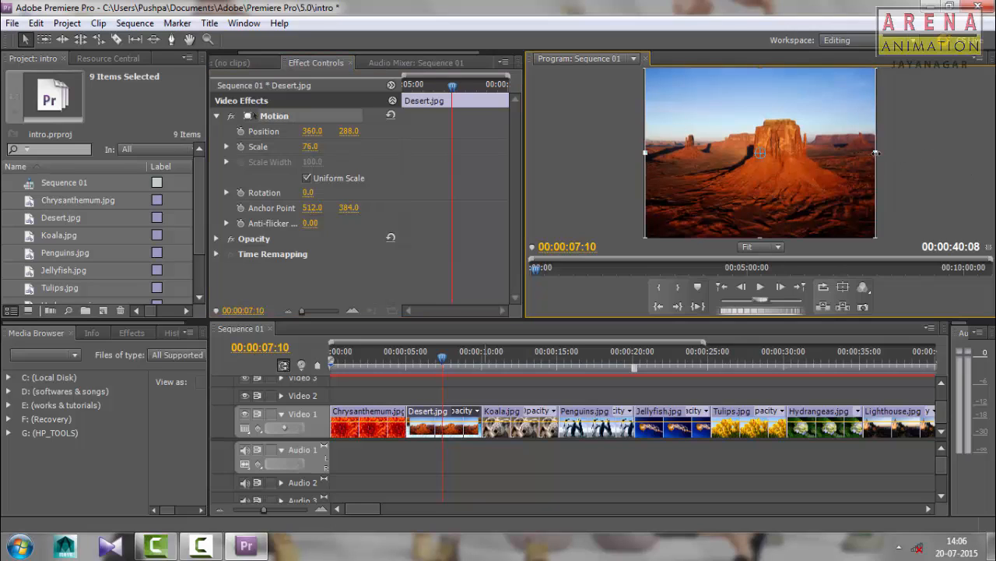
{"action": "left_click_drag", "start_coordinate": [877, 153], "coordinate": [879, 153]}
{"action": "left_click", "coordinate": [892, 175]}
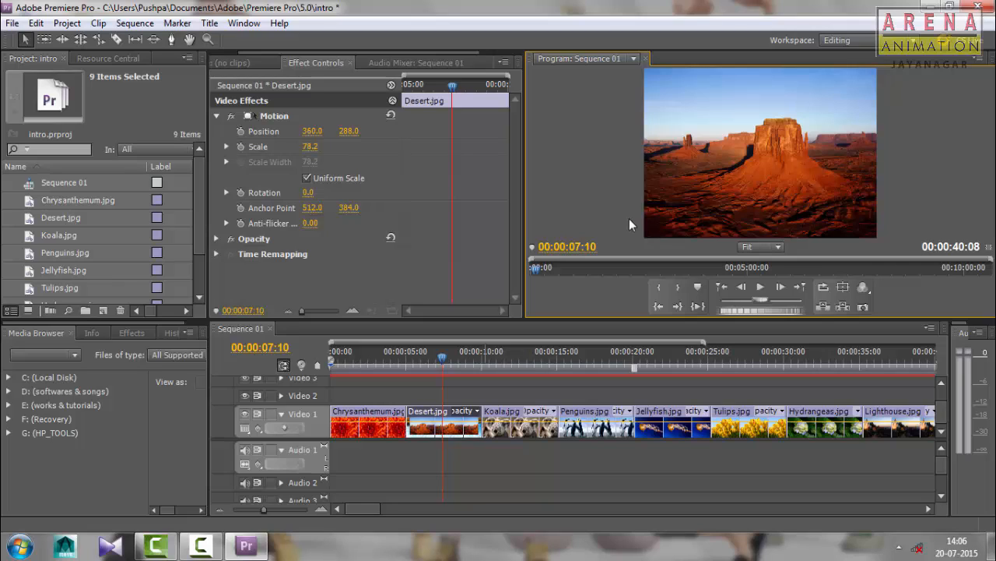
Toggle Uniform Scale off and back on for Desert.jpg, and expand its Rotation property
{"action": "left_click", "coordinate": [330, 177]}
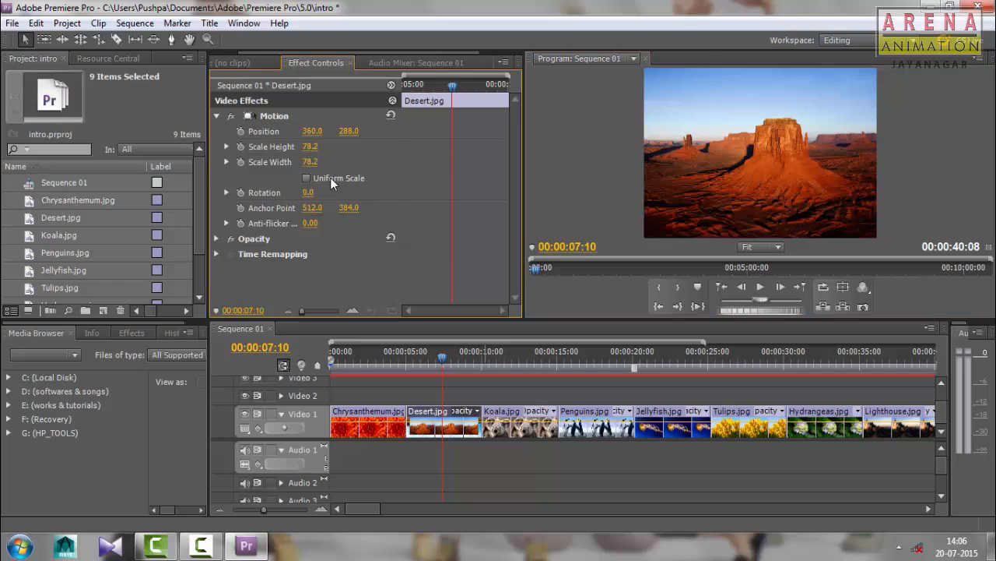
{"action": "left_click", "coordinate": [323, 177]}
{"action": "left_click", "coordinate": [306, 177]}
{"action": "left_click", "coordinate": [307, 178]}
{"action": "left_click", "coordinate": [308, 178]}
{"action": "left_click", "coordinate": [308, 178]}
{"action": "left_click", "coordinate": [226, 191]}
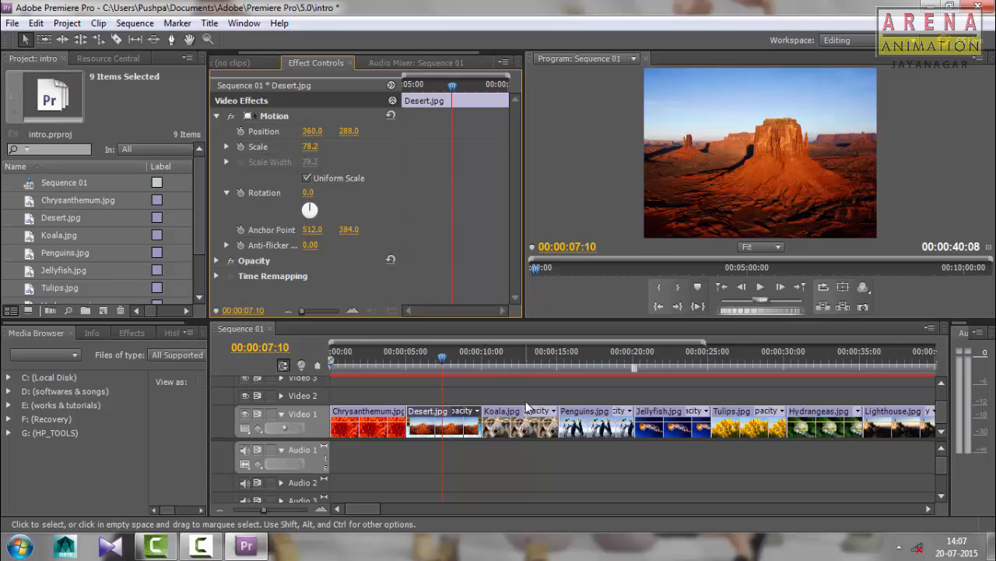
Select the Koala.jpg clip with the playhead at 00:00:11:15 and shrink it in the Program monitor to a scale of about 76.6
{"action": "left_click", "coordinate": [505, 354]}
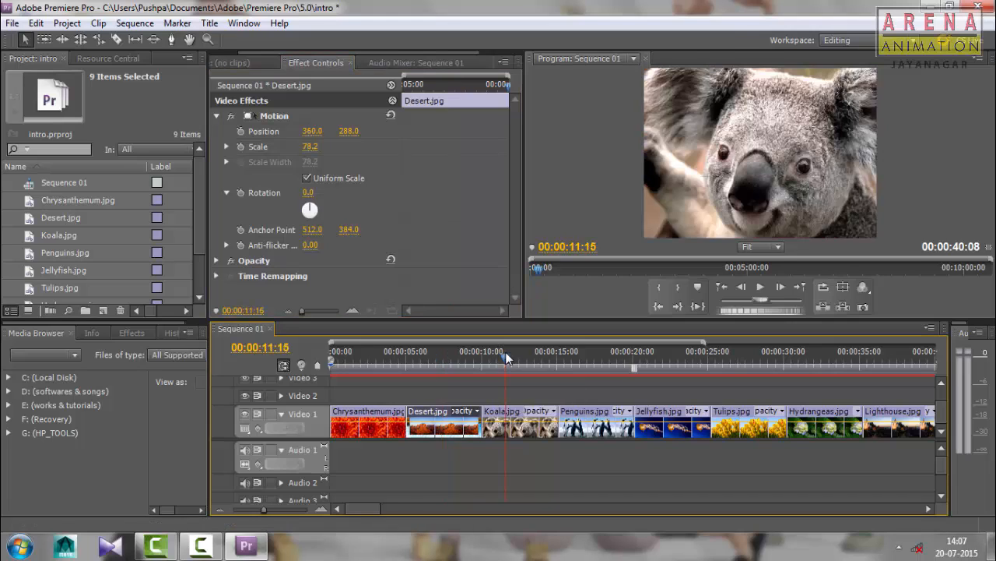
{"action": "left_click", "coordinate": [525, 430]}
{"action": "left_click", "coordinate": [619, 165]}
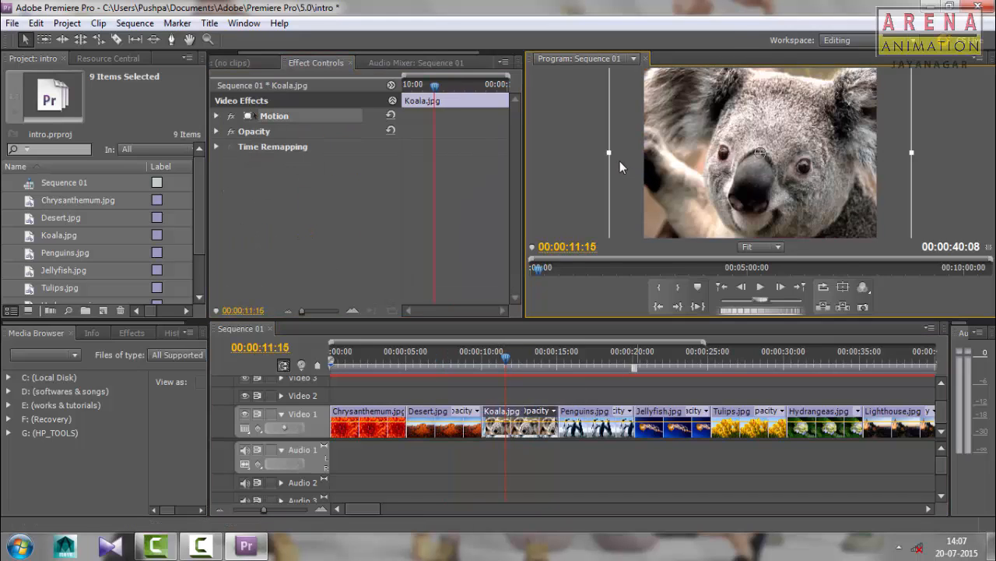
{"action": "left_click_drag", "start_coordinate": [609, 153], "coordinate": [650, 163]}
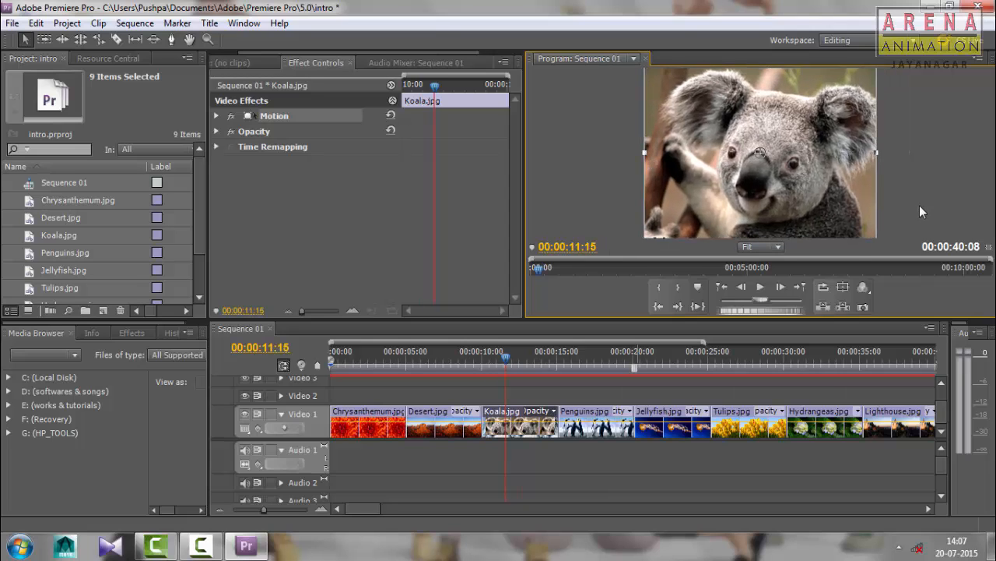
Expand the Koala.jpg clip's Motion properties and set its rotation to 359°
{"action": "left_click", "coordinate": [217, 115]}
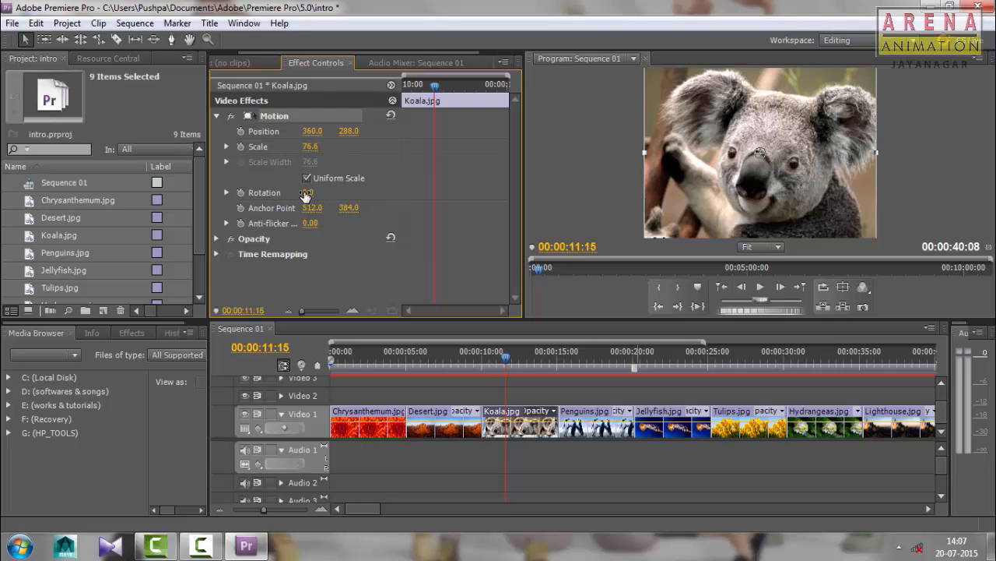
{"action": "left_click_drag", "start_coordinate": [309, 192], "coordinate": [727, 192]}
{"action": "left_click", "coordinate": [949, 135]}
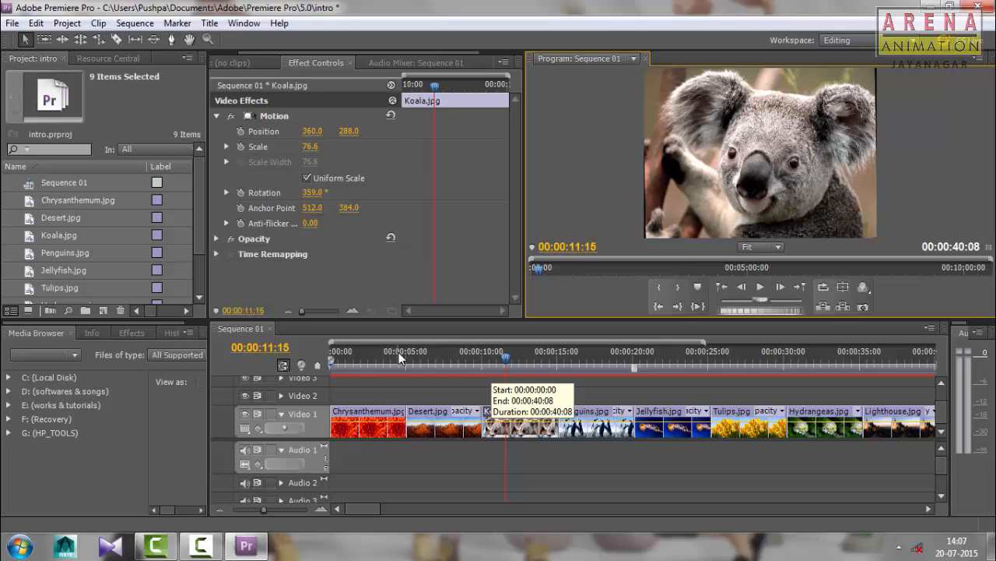
Shrink and reposition Chrysanthemum.jpg in the Program monitor to a scale of about 78 and a position of about 357.1, 282.6
{"action": "left_click_drag", "start_coordinate": [399, 352], "coordinate": [318, 347]}
{"action": "left_click", "coordinate": [779, 211]}
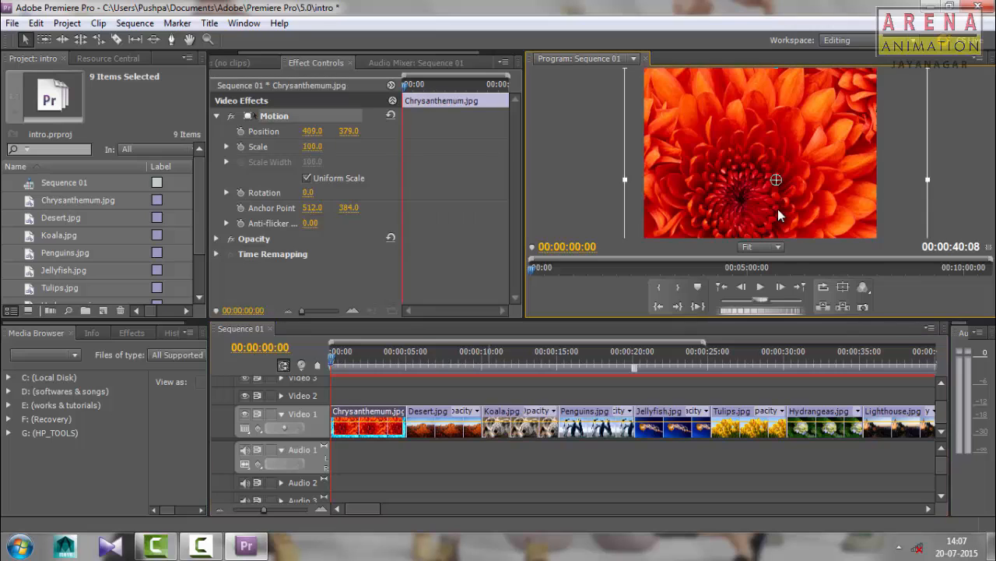
{"action": "left_click_drag", "start_coordinate": [630, 179], "coordinate": [679, 158]}
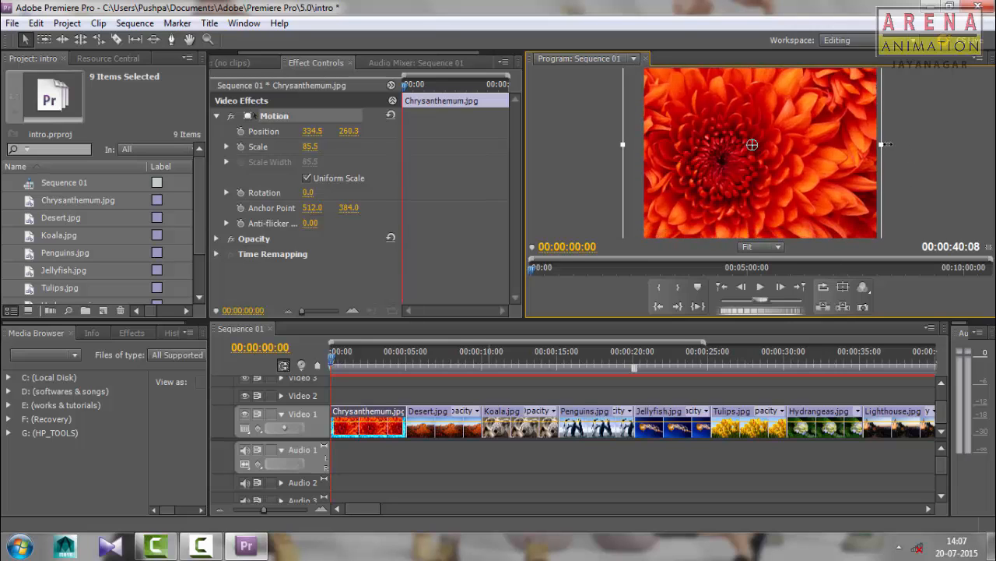
{"action": "left_click_drag", "start_coordinate": [881, 144], "coordinate": [897, 165]}
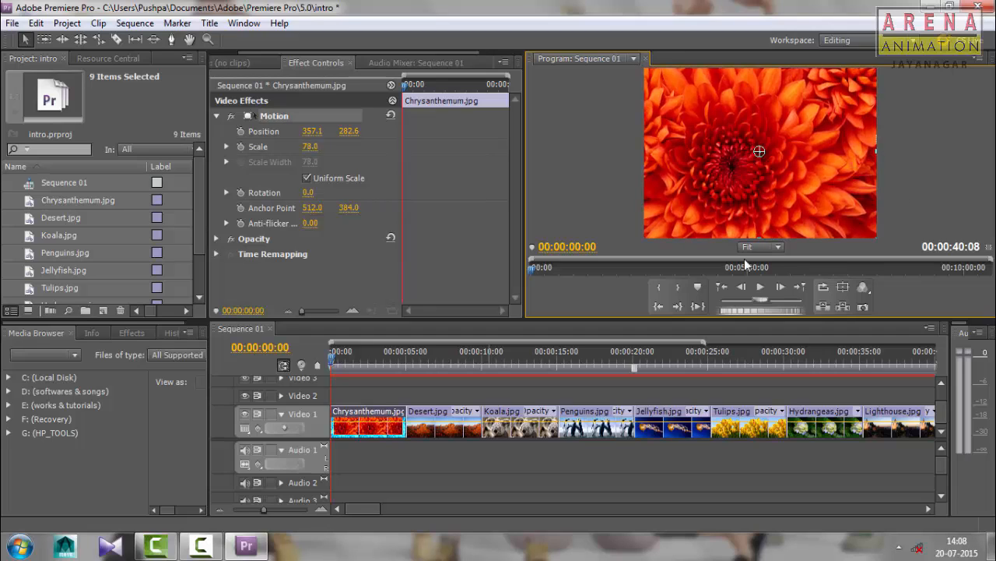
Animate Chrysanthemum.jpg's rotation with a starting keyframe at 00:00:00:00 and a 360° keyframe at 00:00:04:19
{"action": "left_click", "coordinate": [331, 364]}
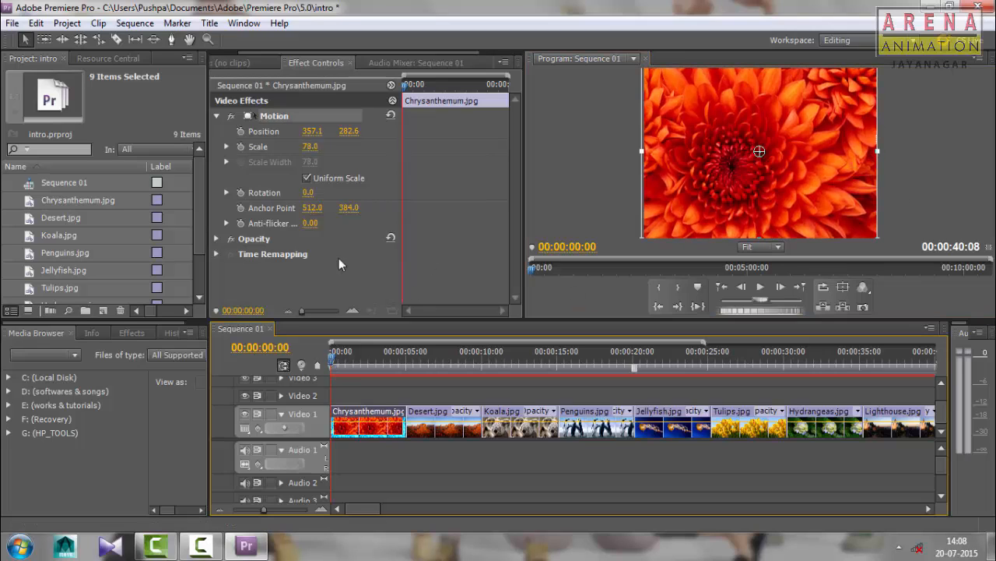
{"action": "left_click", "coordinate": [241, 192]}
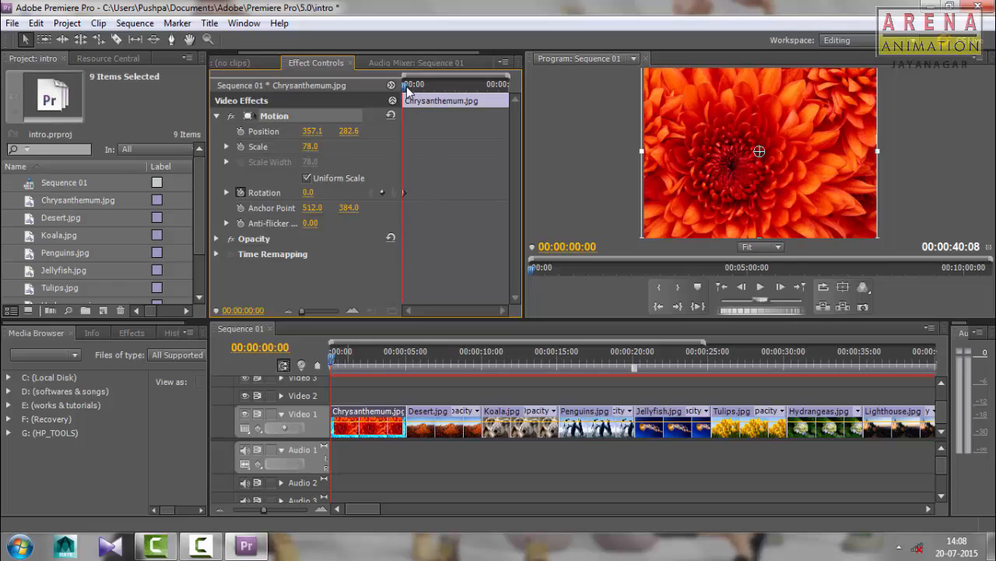
{"action": "left_click_drag", "start_coordinate": [405, 86], "coordinate": [506, 108]}
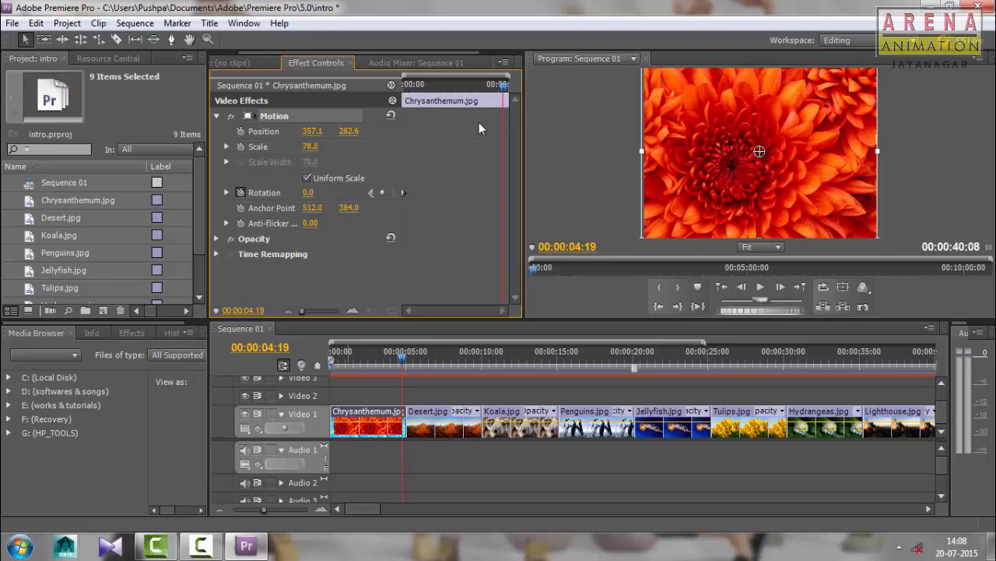
{"action": "left_click", "coordinate": [309, 192]}
{"action": "type", "text": "360"}
{"action": "key", "text": "Return"}
Play the sequence from the start to preview Chrysanthemum.jpg's rotation, and return the playhead to the beginning
{"action": "left_click_drag", "start_coordinate": [404, 360], "coordinate": [330, 358]}
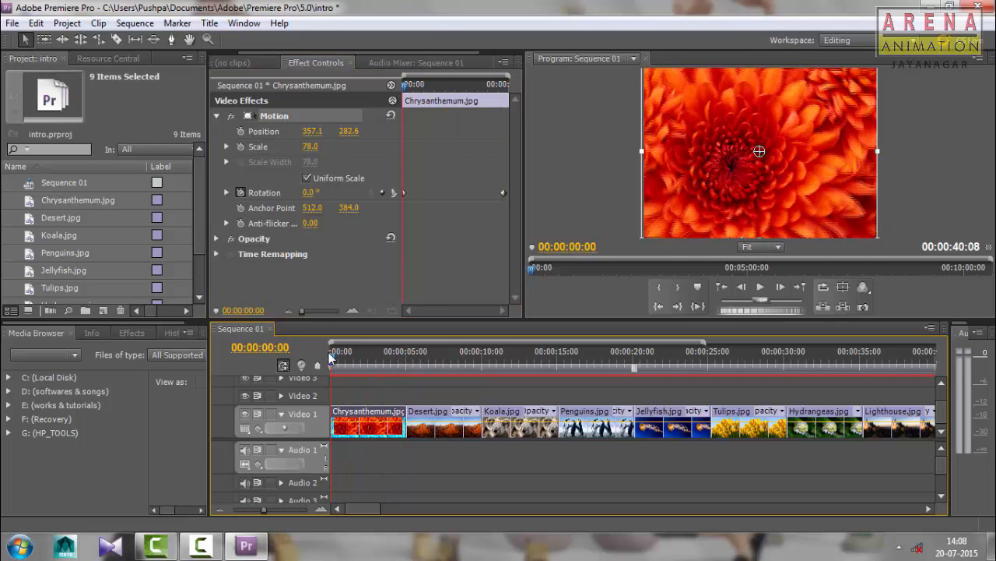
{"action": "left_click", "coordinate": [542, 200]}
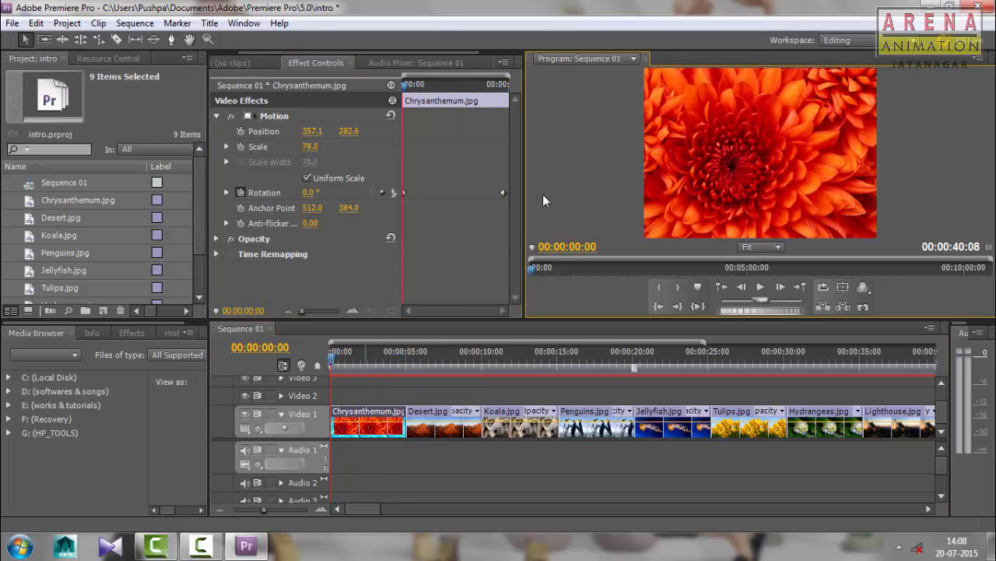
{"action": "left_click", "coordinate": [760, 288]}
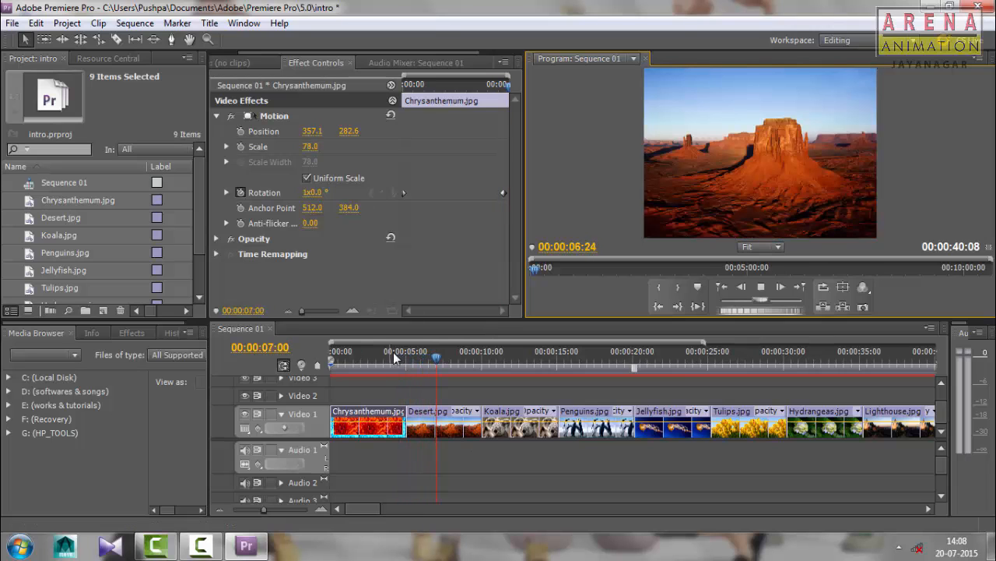
{"action": "left_click_drag", "start_coordinate": [394, 357], "coordinate": [333, 364]}
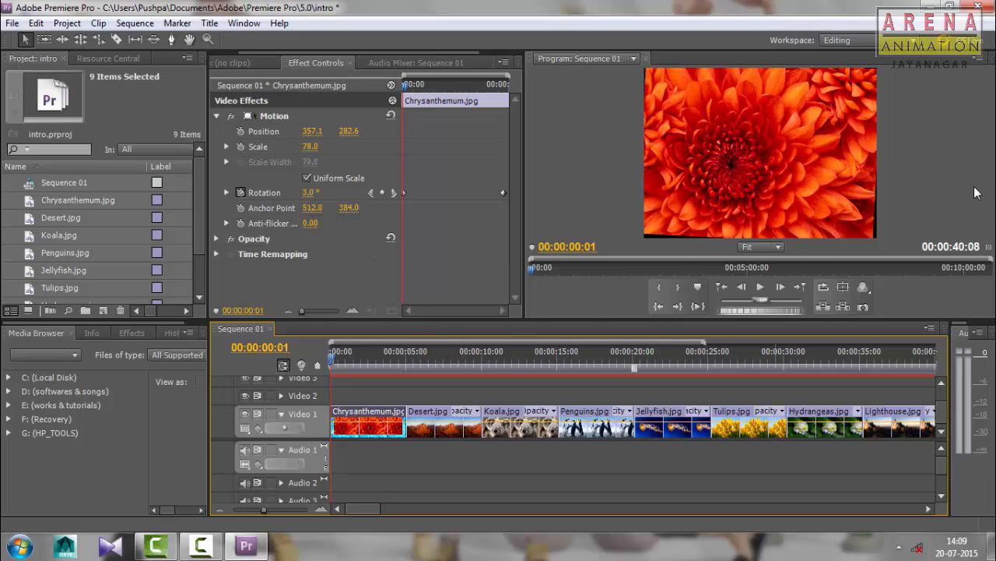
Select the Desert.jpg clip with the playhead at 00:00:05:02 and expand its Opacity properties
{"action": "left_click", "coordinate": [463, 429]}
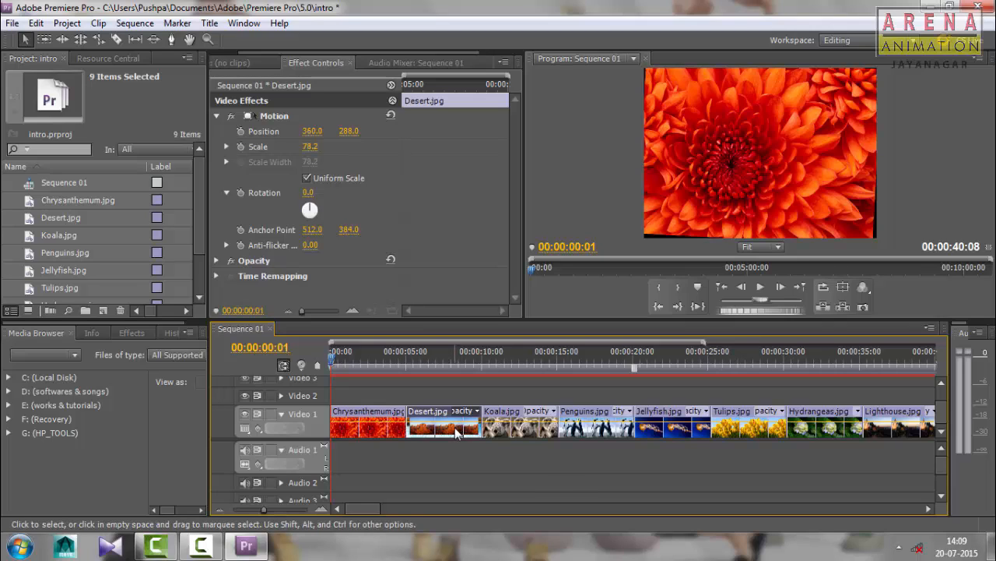
{"action": "left_click", "coordinate": [433, 360]}
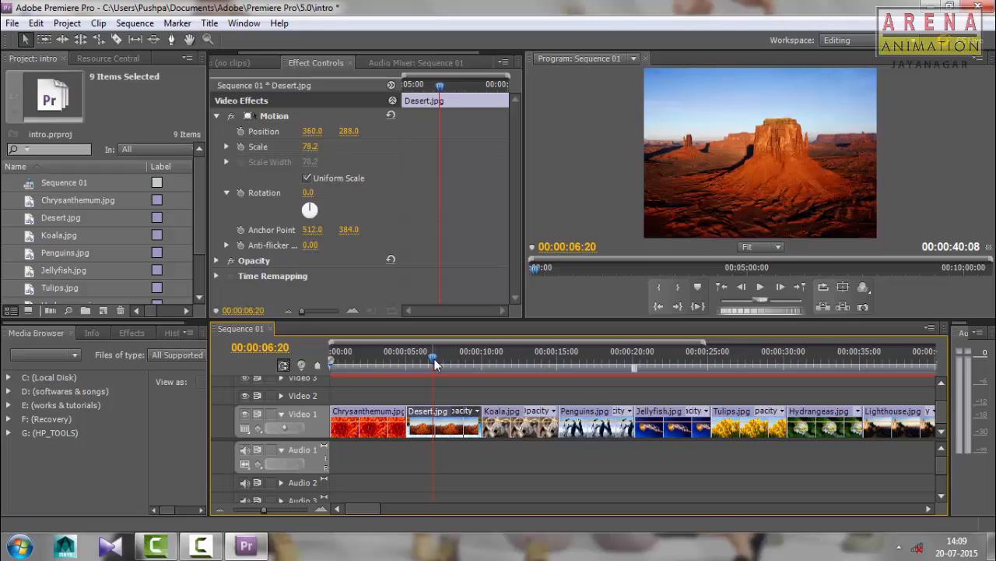
{"action": "left_click_drag", "start_coordinate": [433, 359], "coordinate": [407, 364]}
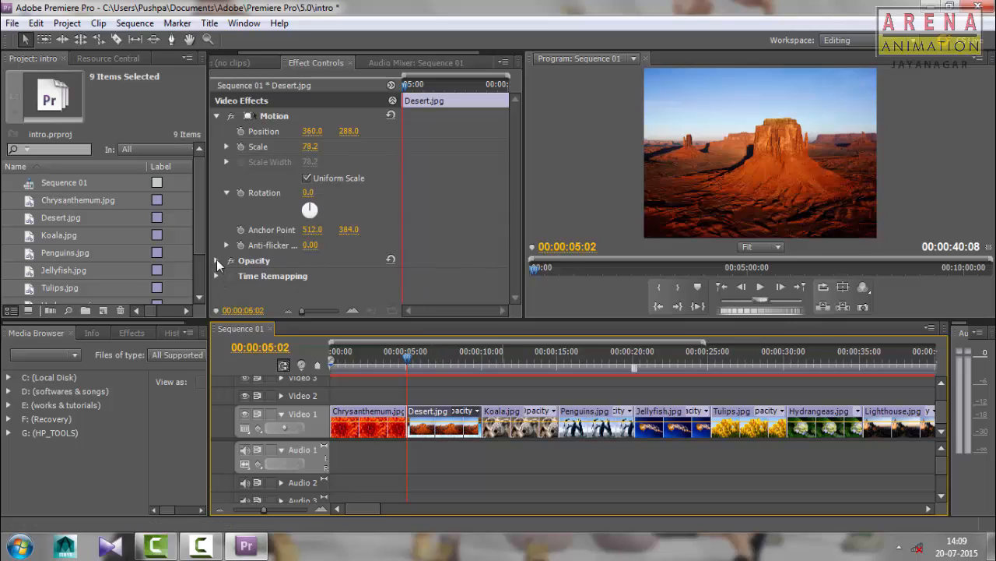
{"action": "left_click", "coordinate": [216, 260]}
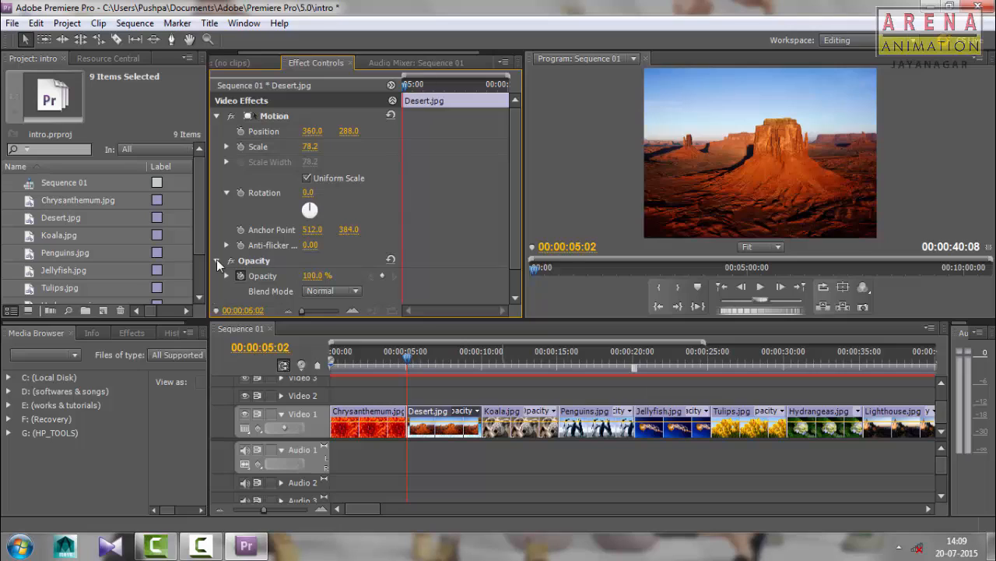
{"action": "left_click_drag", "start_coordinate": [513, 170], "coordinate": [514, 215]}
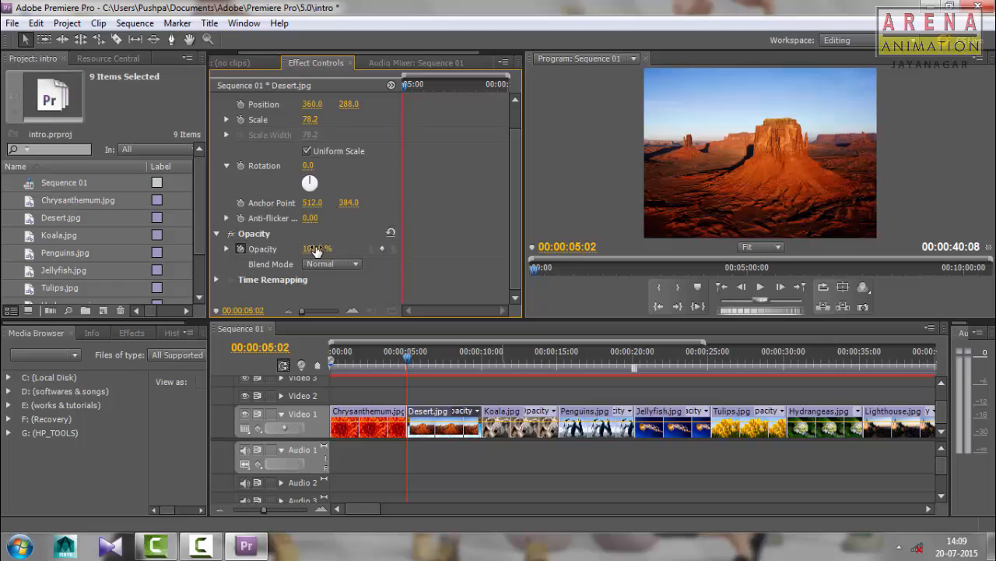
{"action": "mouse_move", "coordinate": [316, 251]}
{"action": "left_mouse_down"}
{"action": "mouse_move", "coordinate": [238, 250]}
{"action": "mouse_move", "coordinate": [316, 251]}
{"action": "left_mouse_up"}
Set Desert.jpg's opacity keyframe at 00:00:05:03 to 0%, keeping the current Windows color scheme if asked
{"action": "left_click", "coordinate": [409, 355]}
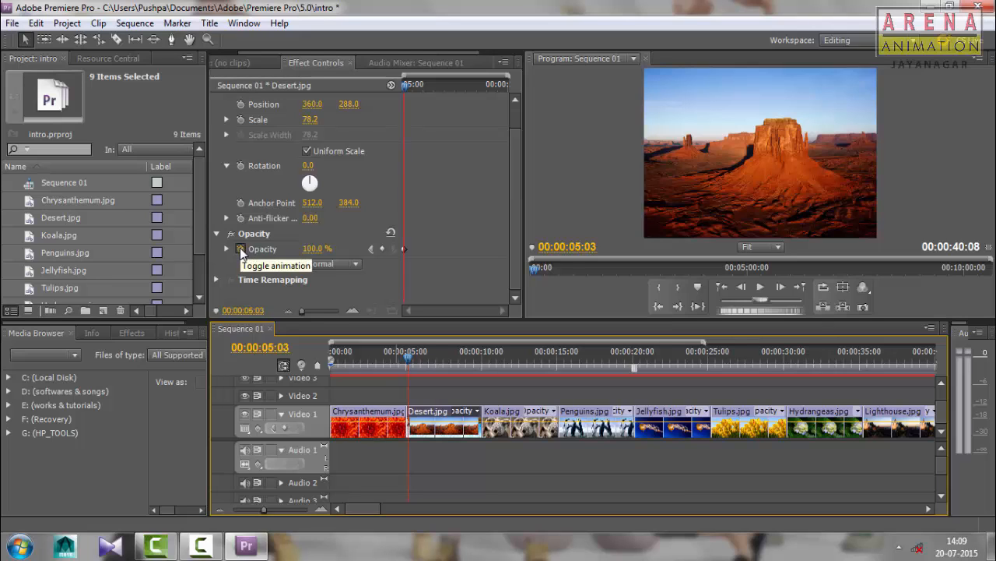
{"action": "left_click", "coordinate": [241, 248]}
{"action": "left_click", "coordinate": [625, 291]}
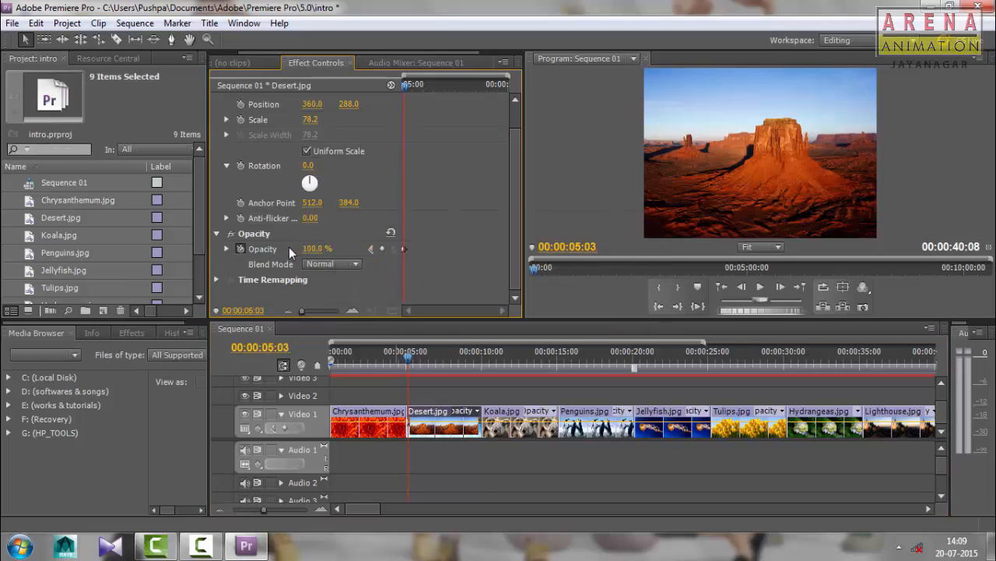
{"action": "left_click", "coordinate": [316, 250]}
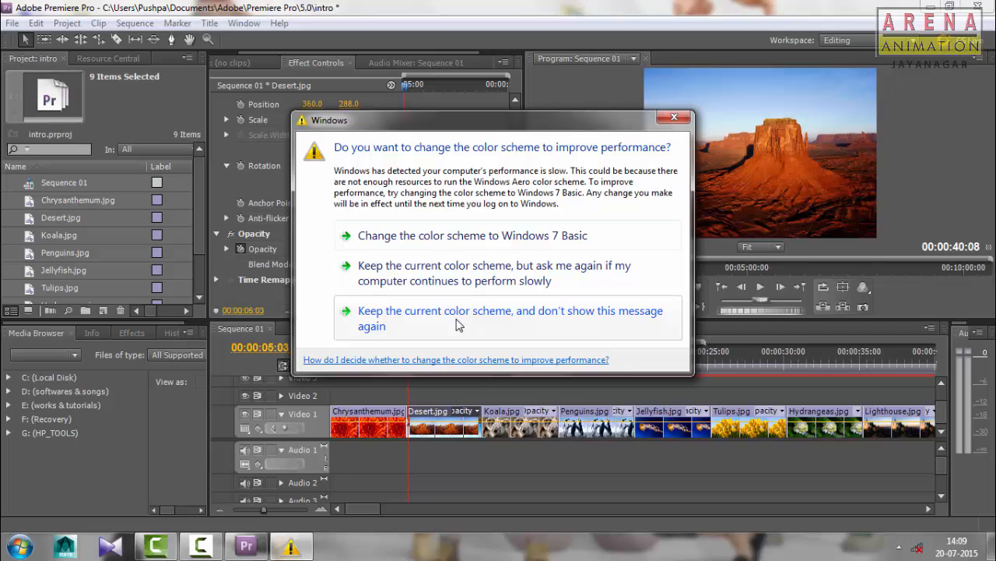
{"action": "left_click", "coordinate": [447, 280]}
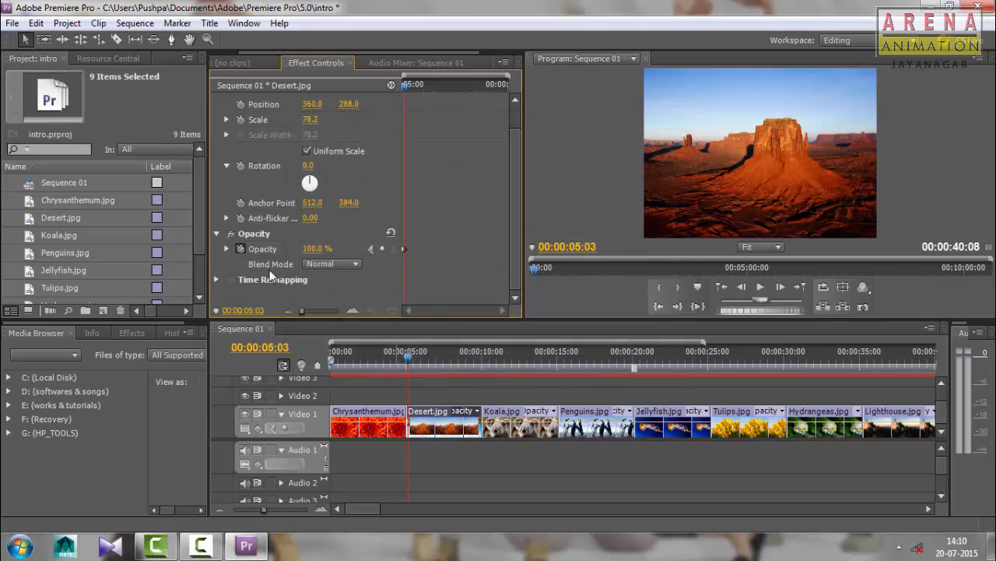
{"action": "left_click", "coordinate": [312, 248]}
{"action": "type", "text": "0"}
{"action": "key", "text": "Return"}
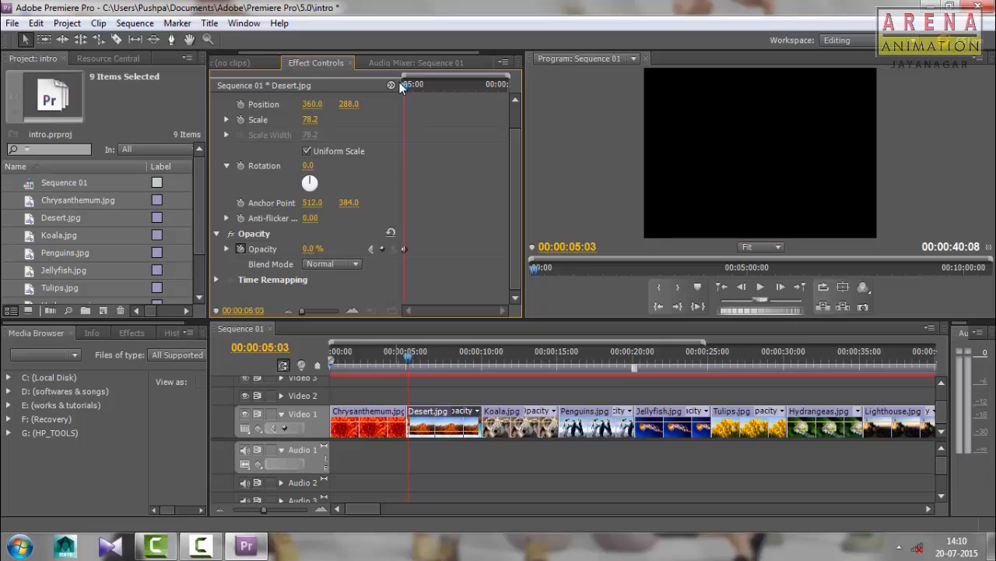
Add an opacity keyframe of 100% to Desert.jpg at 00:00:09:22
{"action": "left_click_drag", "start_coordinate": [407, 90], "coordinate": [507, 108]}
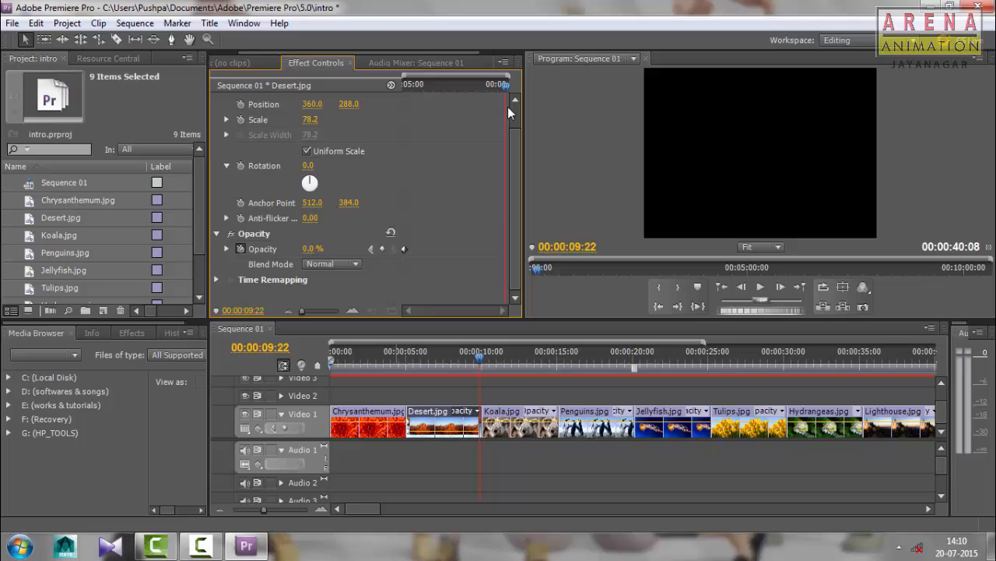
{"action": "left_click", "coordinate": [310, 249]}
{"action": "type", "text": "100"}
{"action": "key", "text": "Return"}
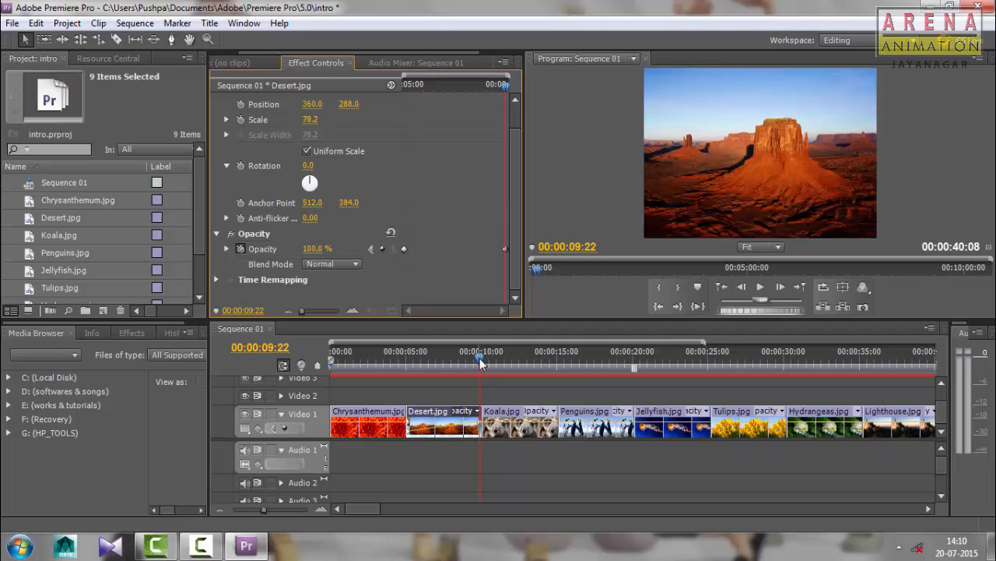
Play the sequence from the start through Desert.jpg's fade-in, and return the playhead to 00:00:00:00
{"action": "left_click_drag", "start_coordinate": [481, 362], "coordinate": [333, 360]}
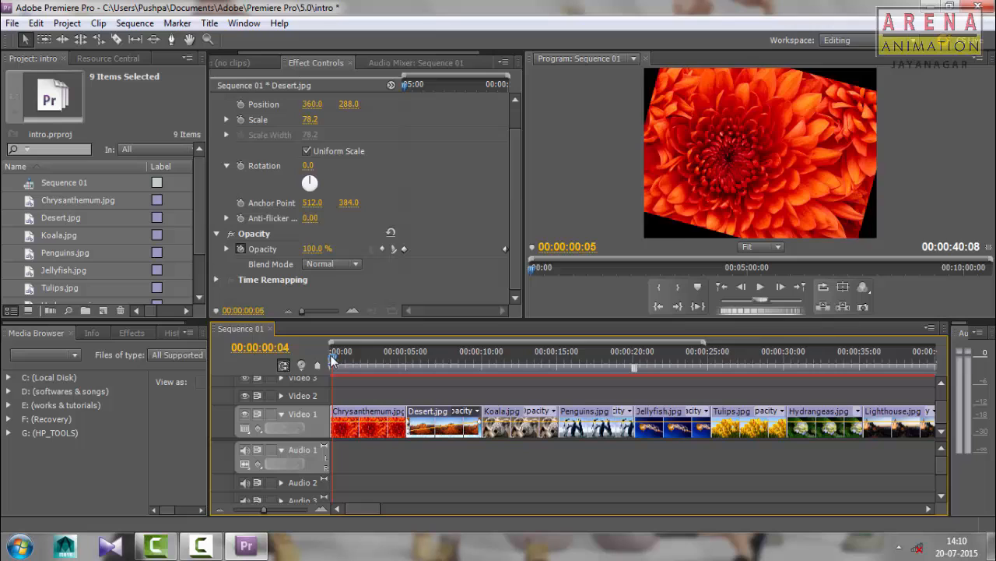
{"action": "left_click", "coordinate": [761, 288]}
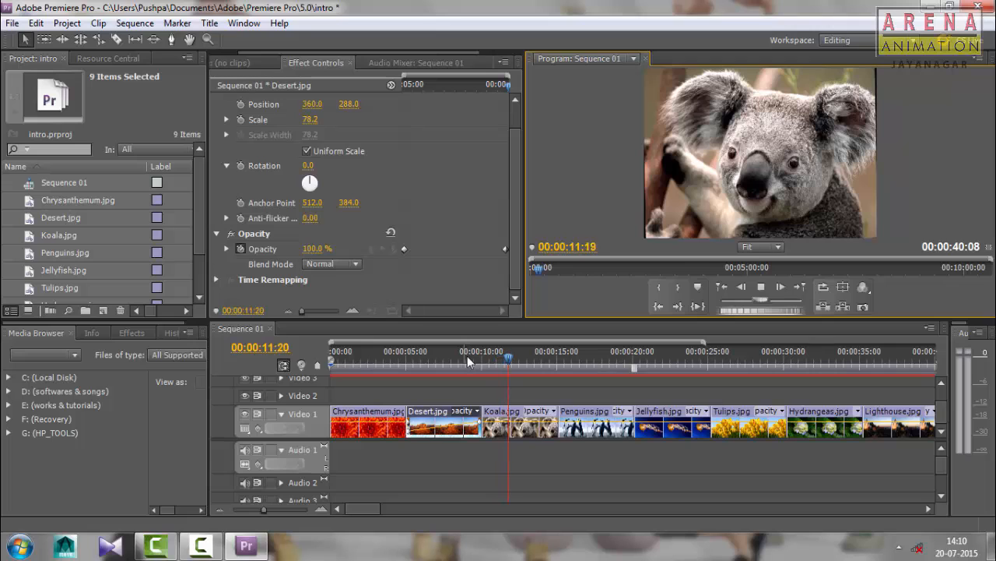
{"action": "left_click_drag", "start_coordinate": [480, 353], "coordinate": [322, 349]}
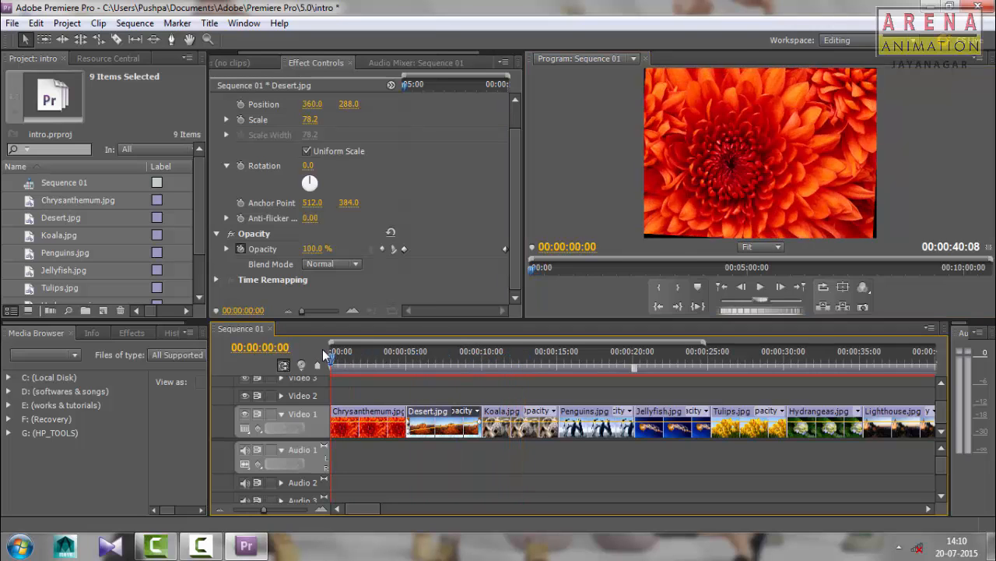